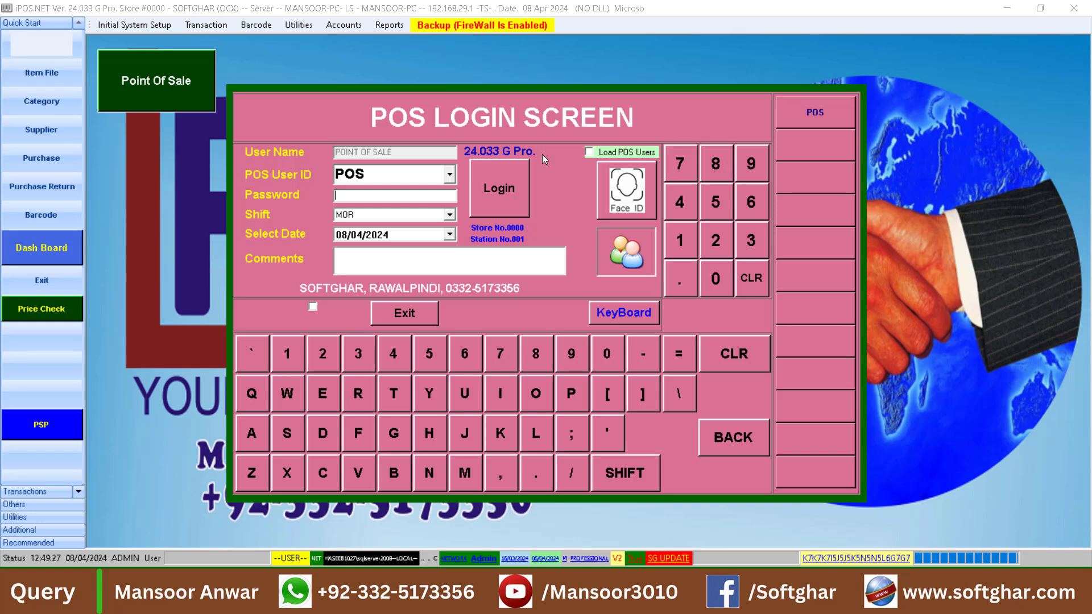
Log in to the Point of Sale as POS user on the MOR shift, entering the account password
type("123")
key("Return")
key("Return")
key("Return")
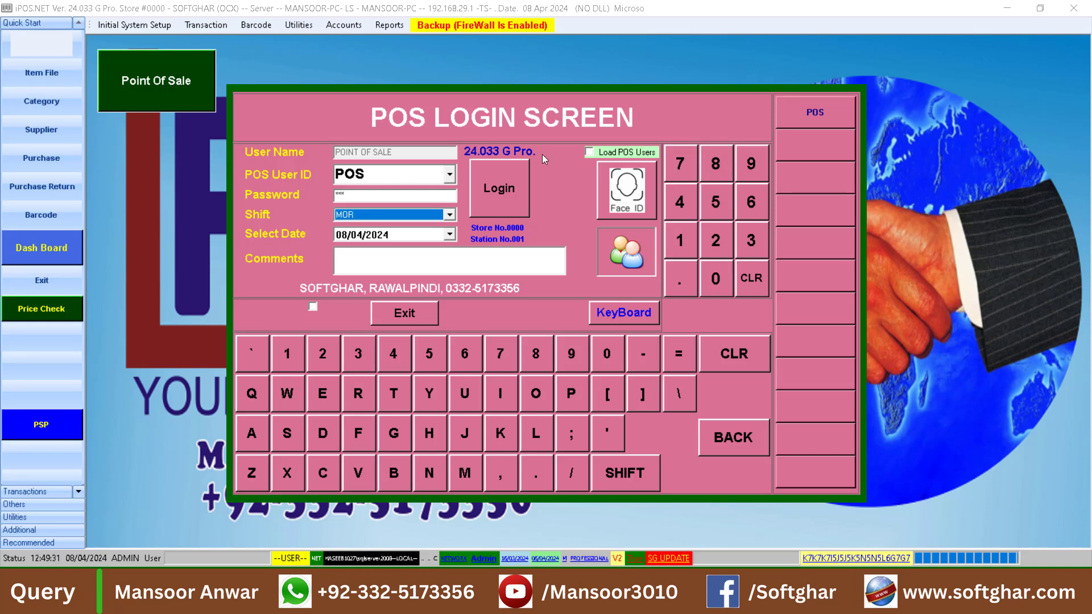
Look up the item list and add one TEST ITEM 1 to the bill
type("o")
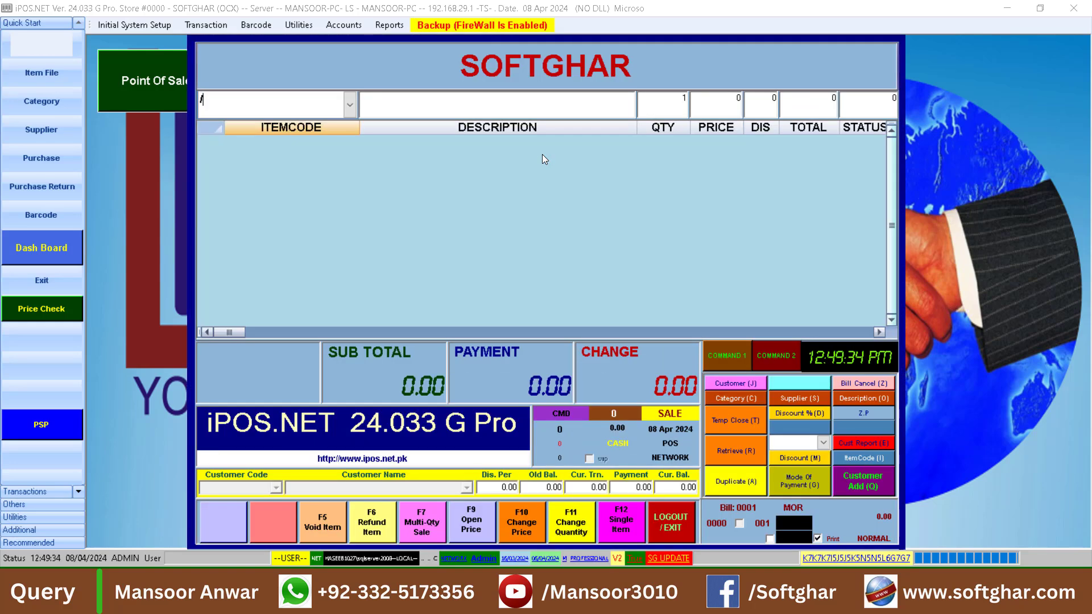
key("Return")
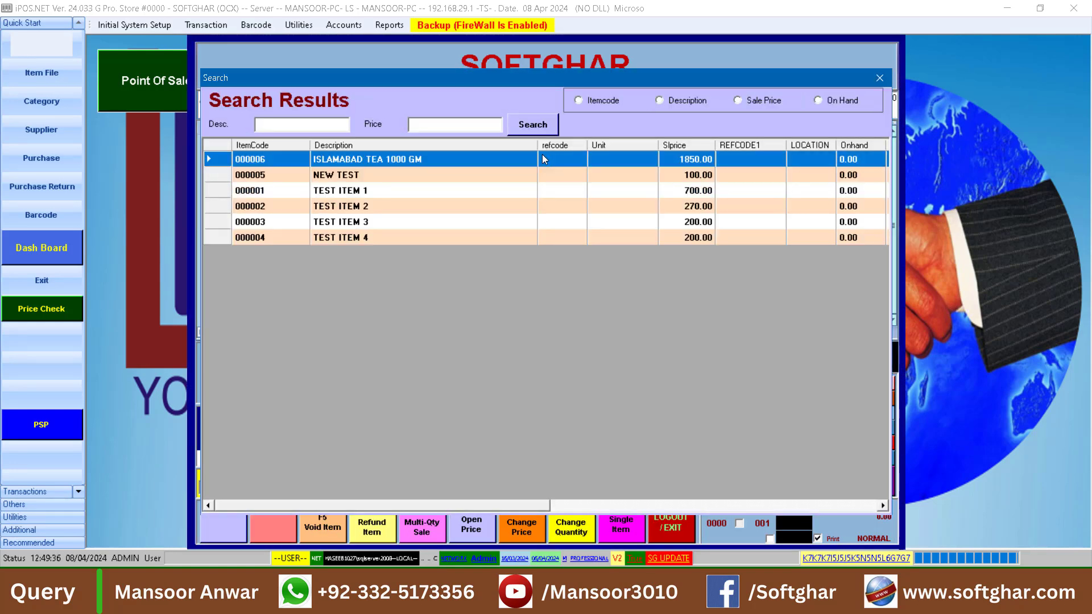
key("Down")
key("Down")
key("Down")
key("Down")
key("Up")
key("Up")
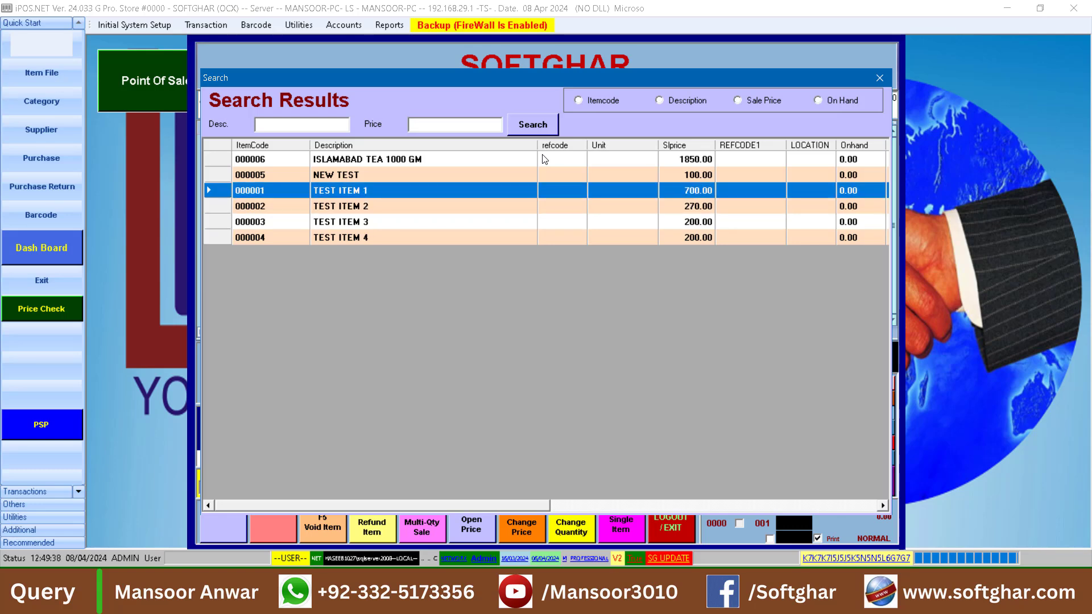
key("Return")
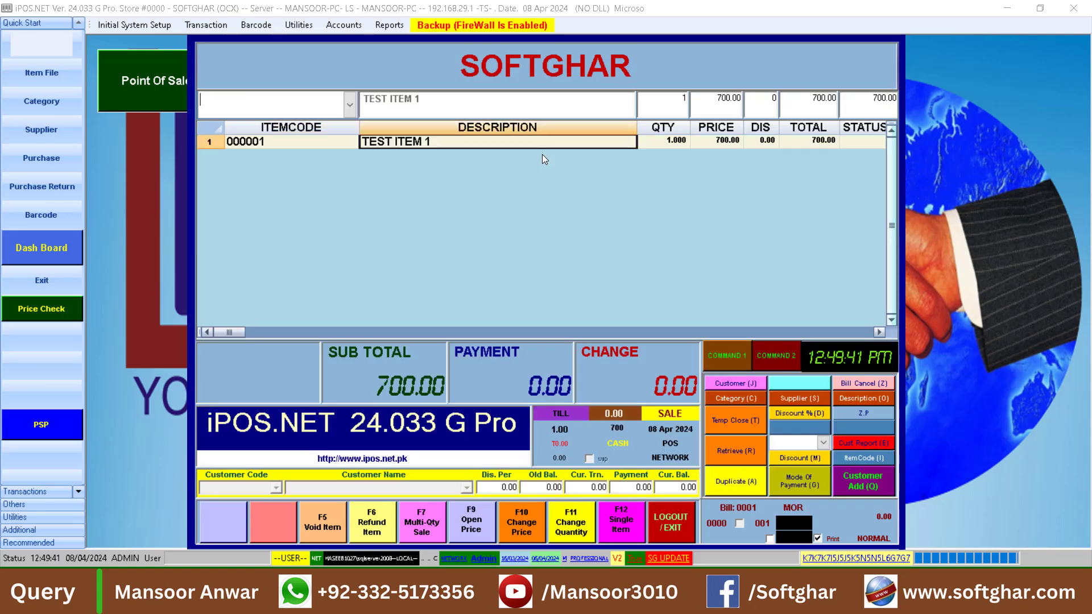
Apply a 10% discount to the whole bill and complete the cash sale with receipt printing turned off
key("d")
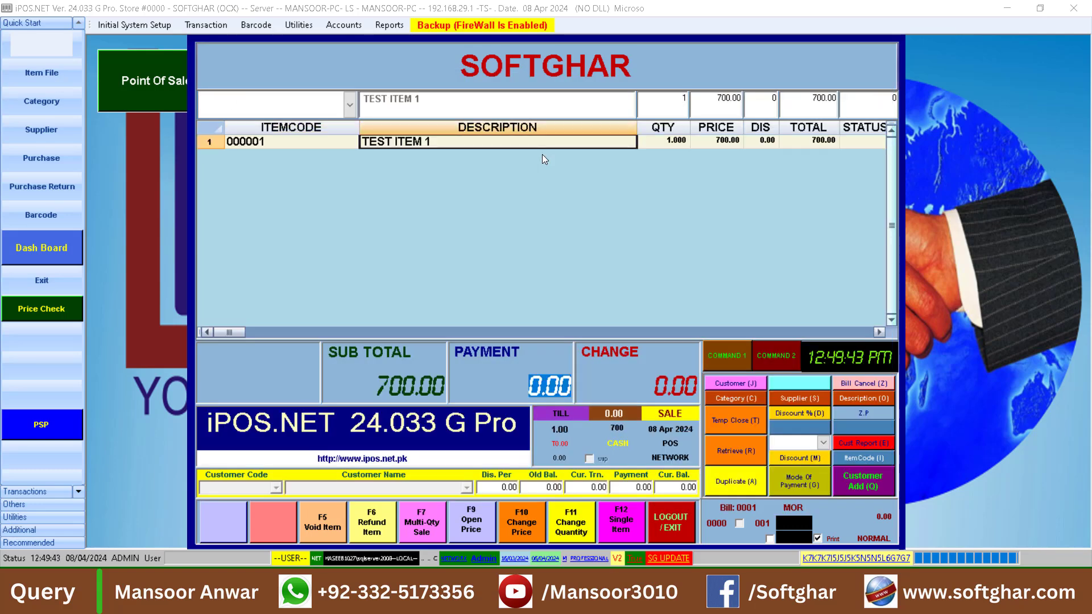
type("10")
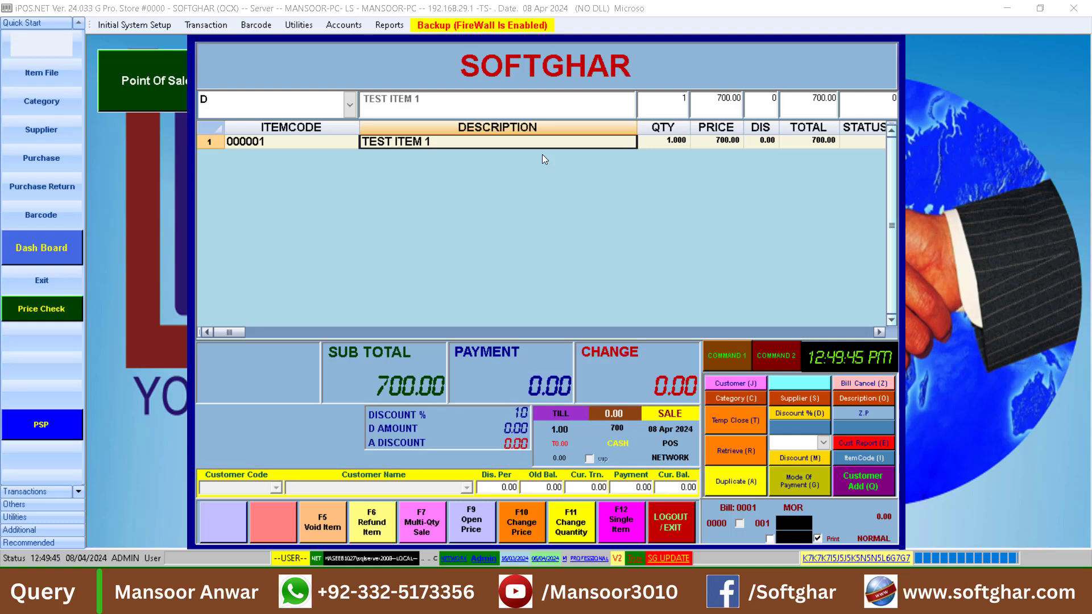
key("Return")
left_click(825, 537)
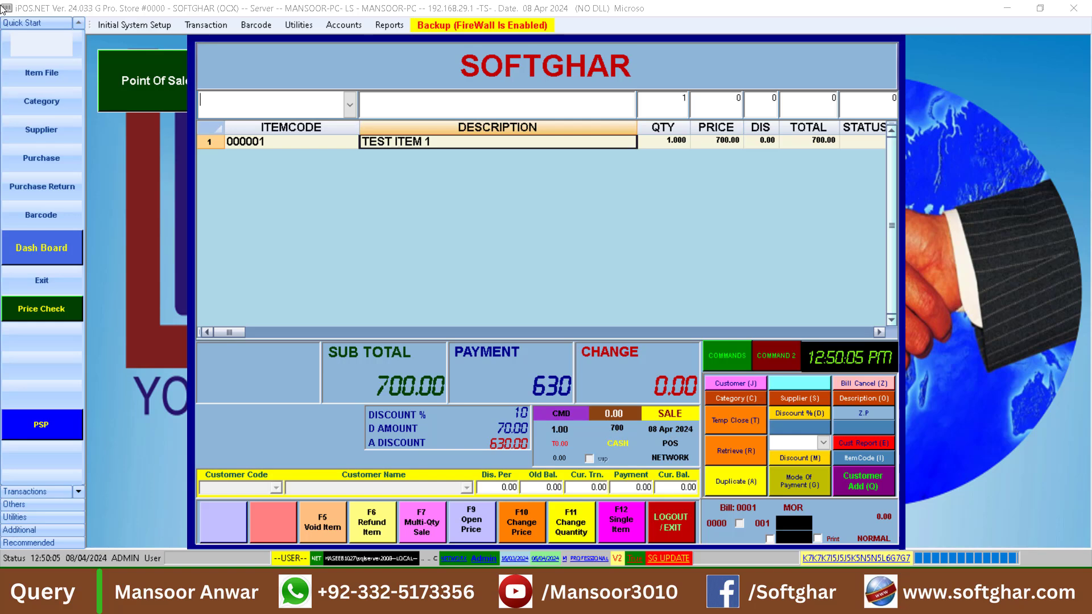
Start a new bill and add one TEST ITEM 2 from the item list
type("t")
key("Return")
key("Down")
key("Down")
key("Down")
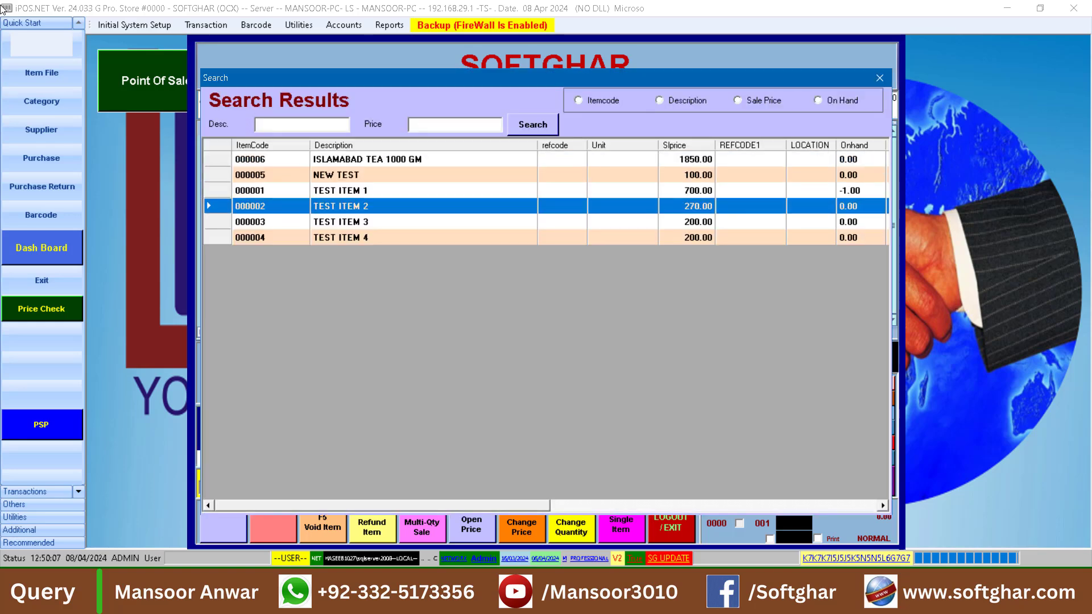
key("Return")
key("Return")
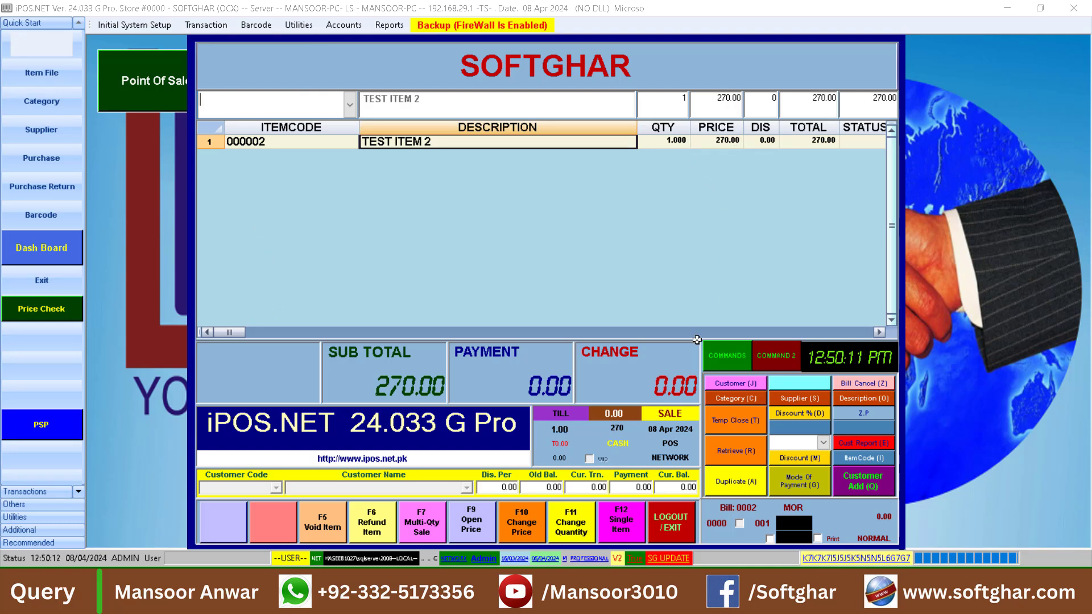
Change the price of TEST ITEM 2 on the bill to 250 and complete the sale with a payment of 250
left_click(533, 519)
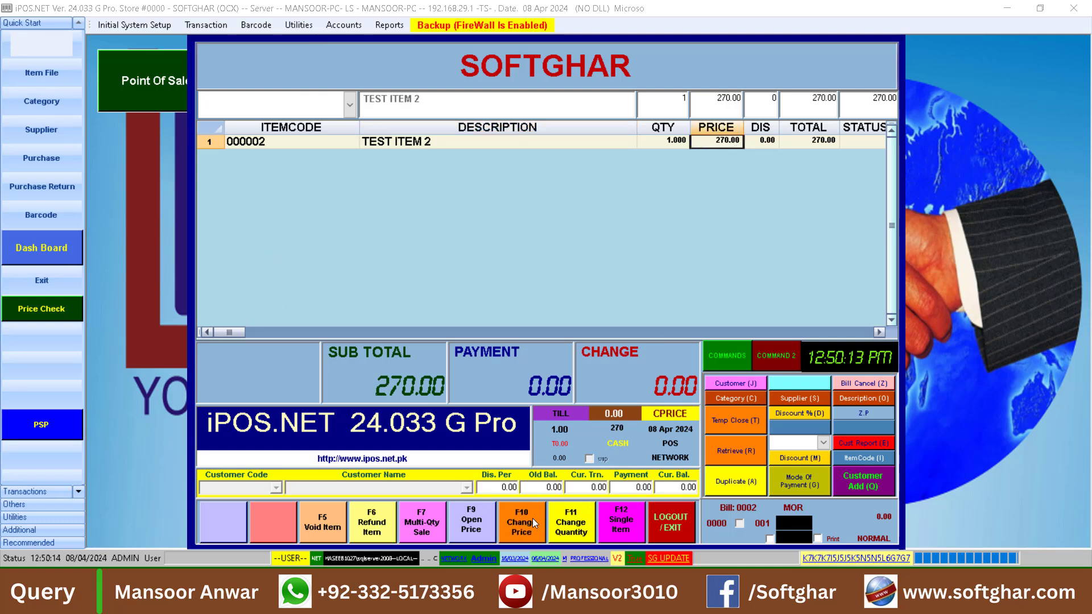
left_click(712, 139)
type("25")
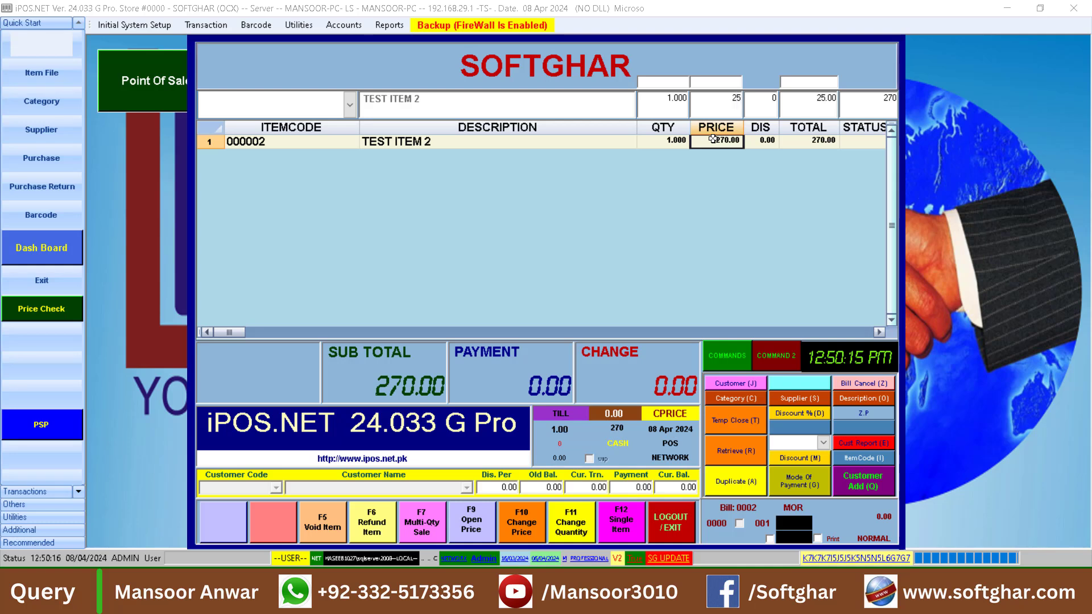
type("0")
key("Return")
key("Return")
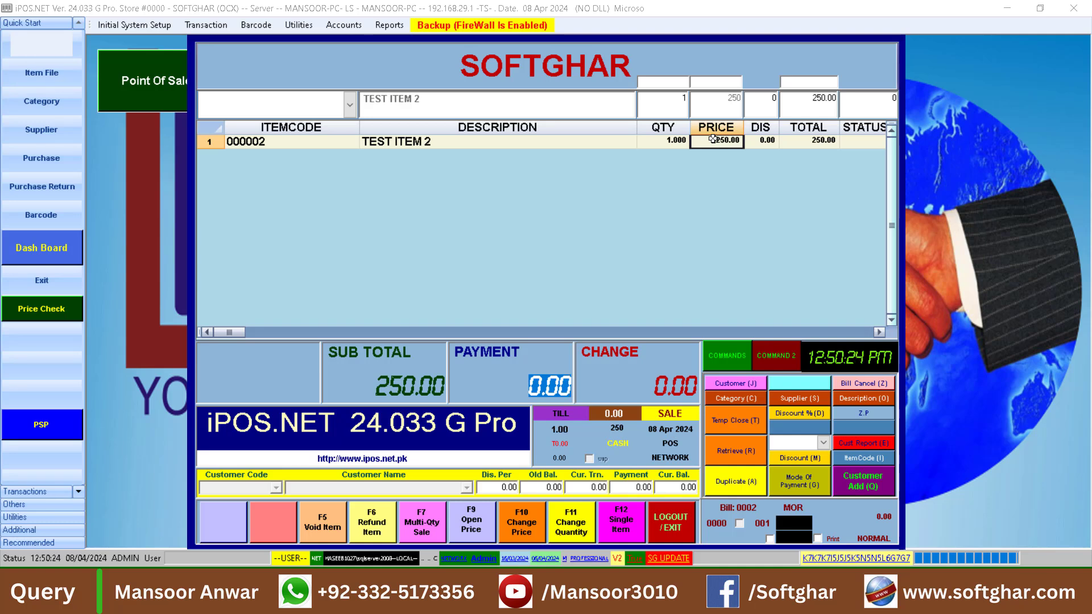
type("250")
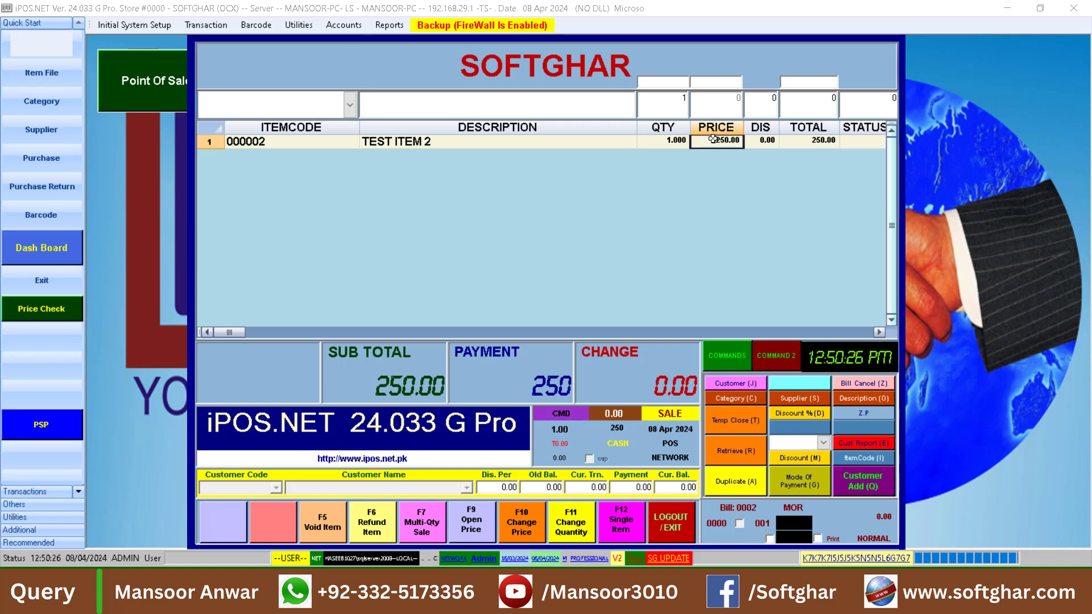
Start a new bill and pick the NEW TEST item as an open-price sale
key("Return")
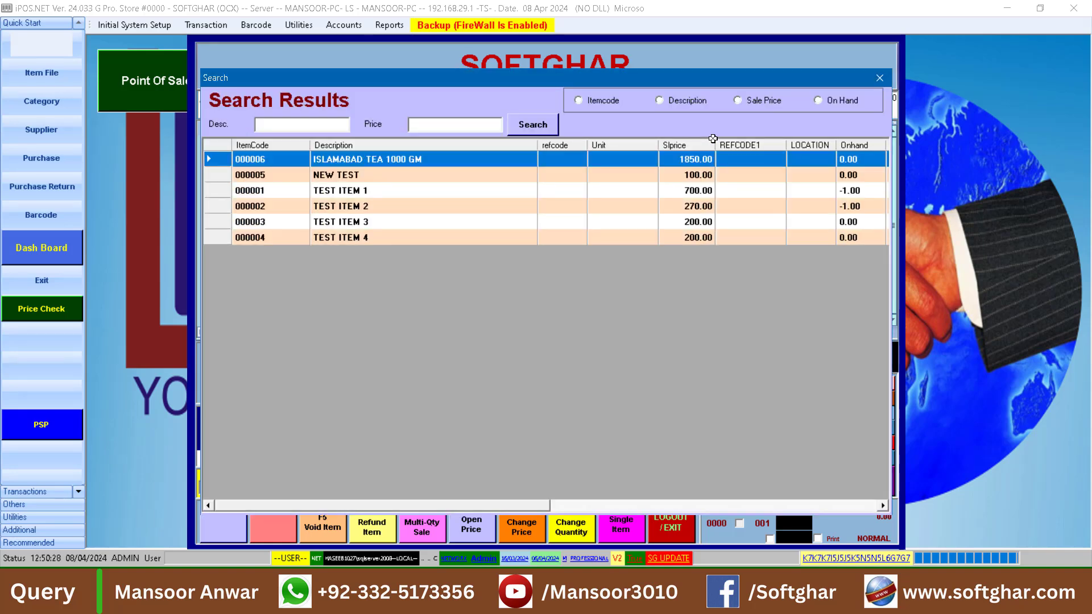
key("Down")
key("Down")
key("Down")
key("Down")
key("Down")
key("Return")
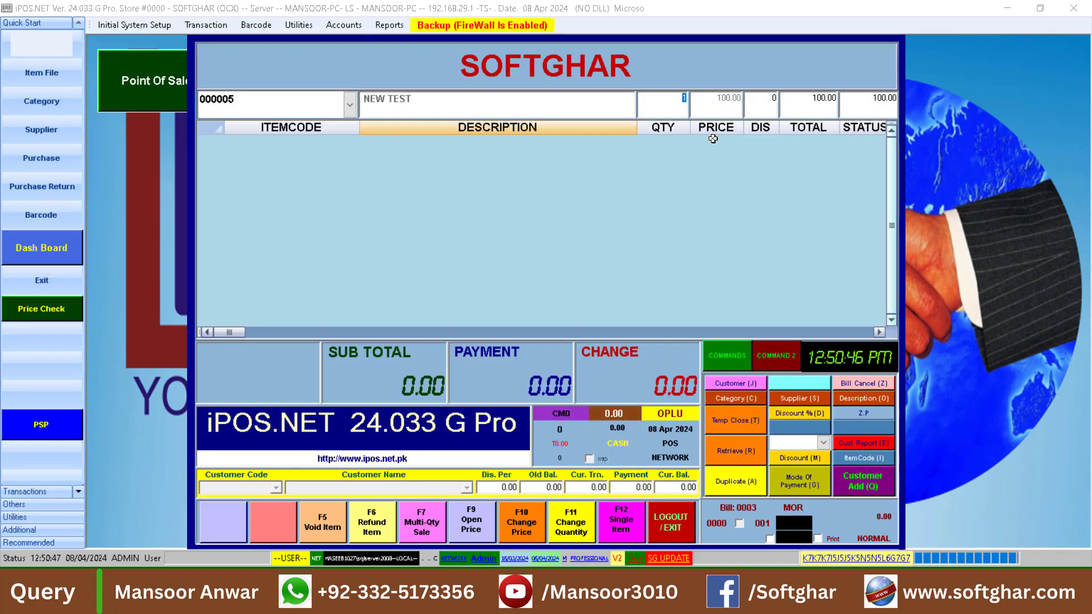
Enter 80 as the open price for NEW TEST and complete the sale with a payment of 80
key("Return")
type("80")
key("Return")
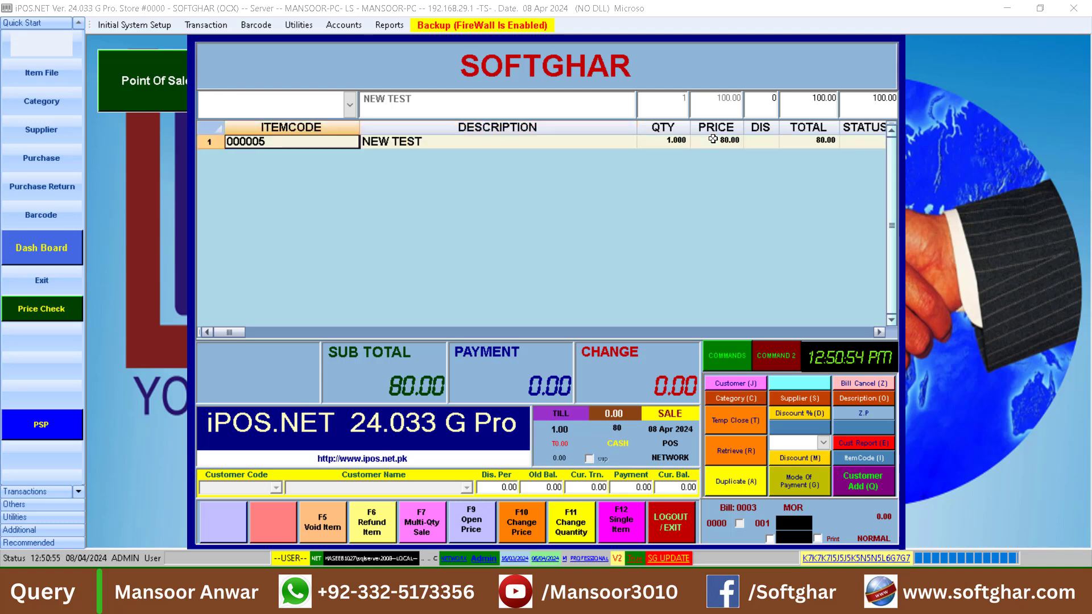
key("Return")
key("Return")
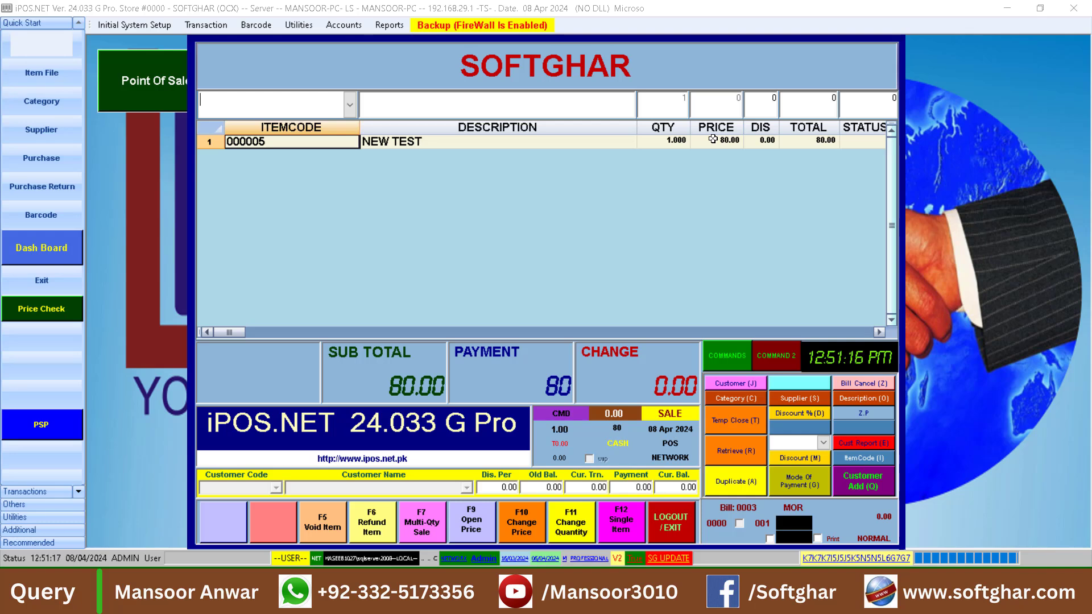
Add one TEST ITEM 2 from the item list to another new bill
key("Return")
key("Down")
key("Down")
key("Down")
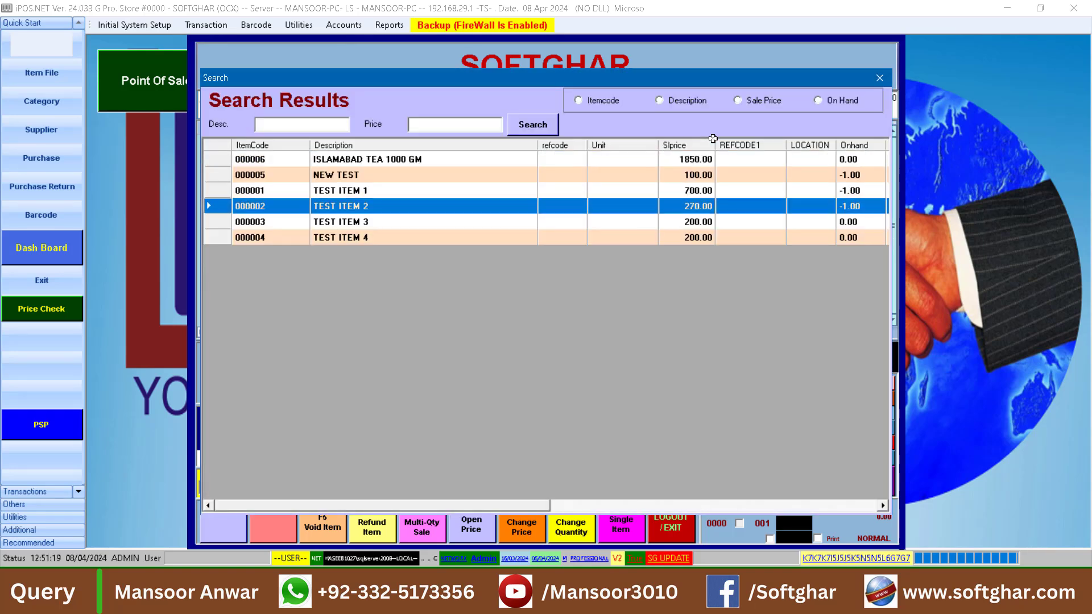
key("Return")
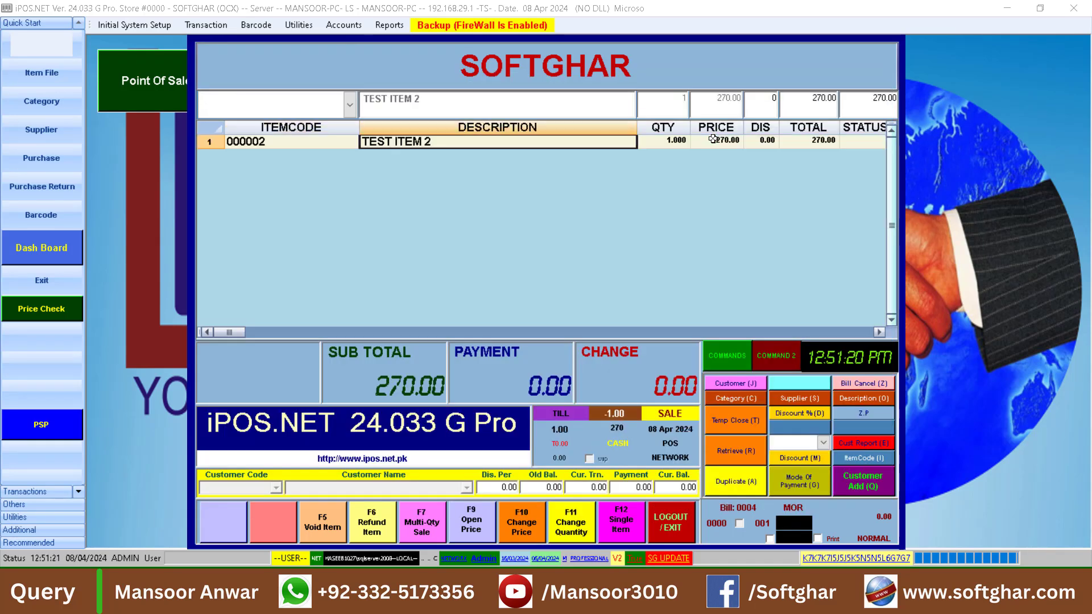
Apply a single-item discount of 12% to TEST ITEM 2 and complete the sale with full payment
left_click(623, 526)
left_click(812, 143)
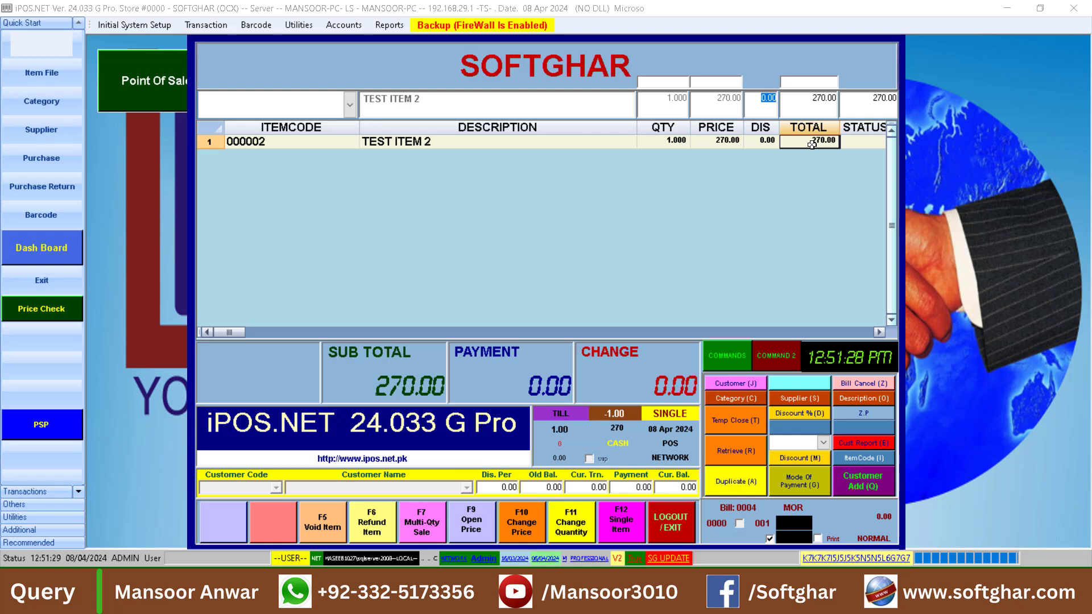
type("12")
key("Return")
key("Return")
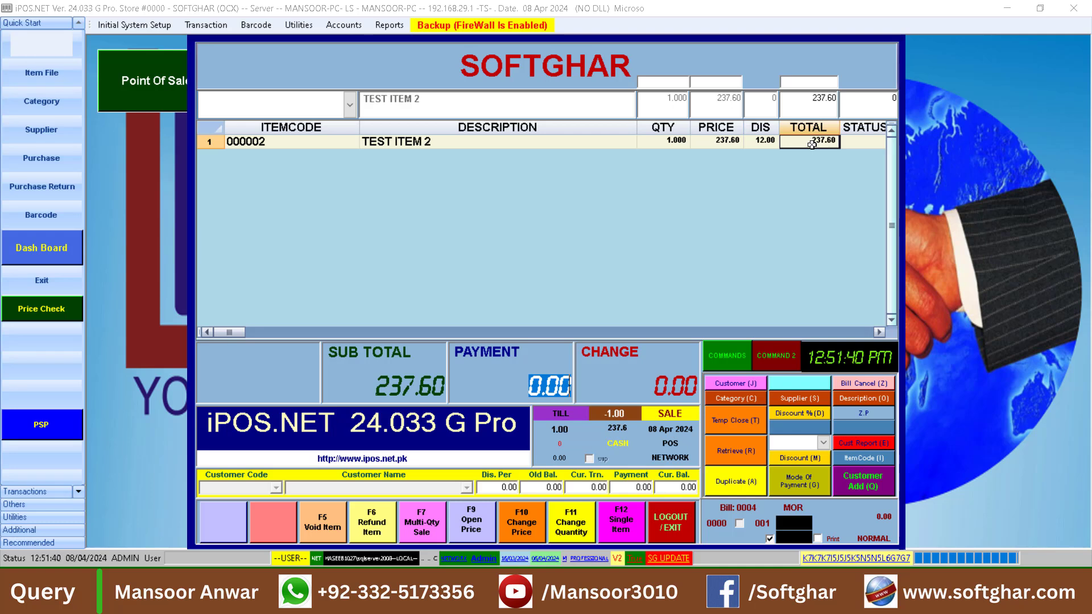
key("Return")
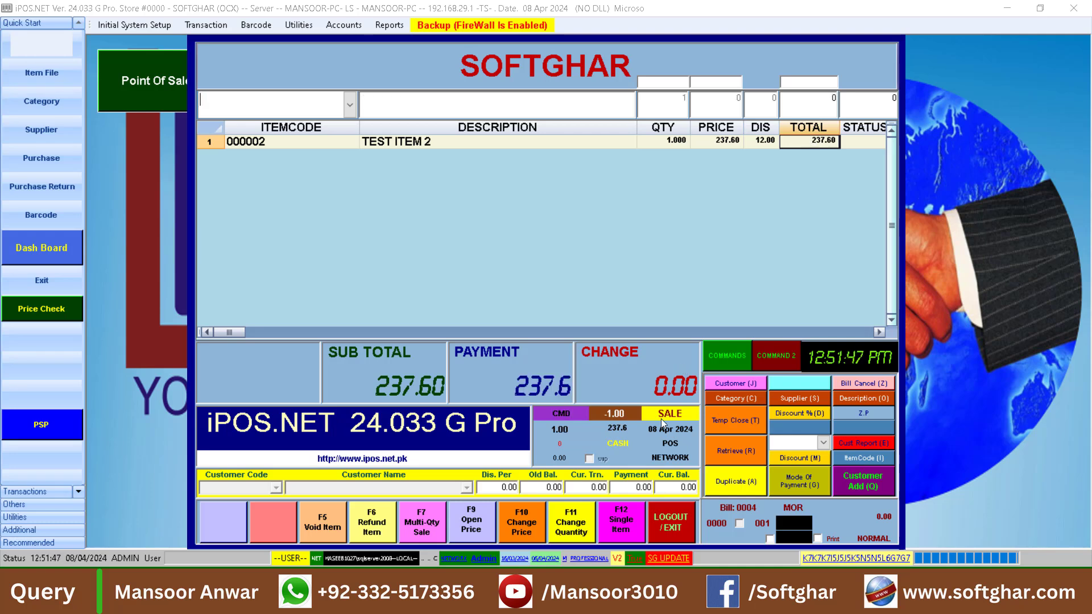
Log out of the Point of Sale
left_click(671, 520)
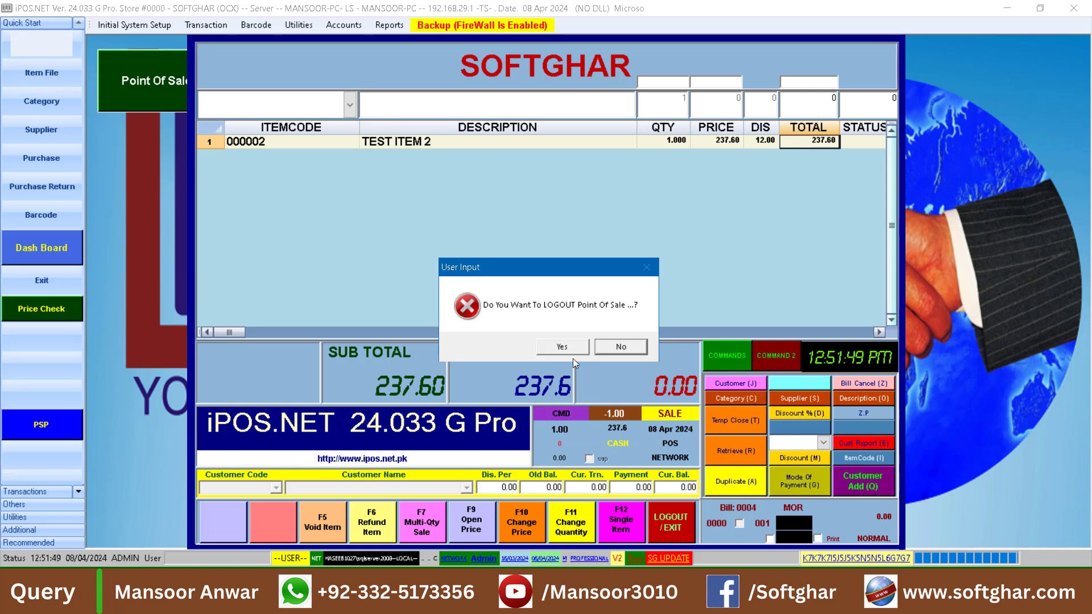
left_click(569, 347)
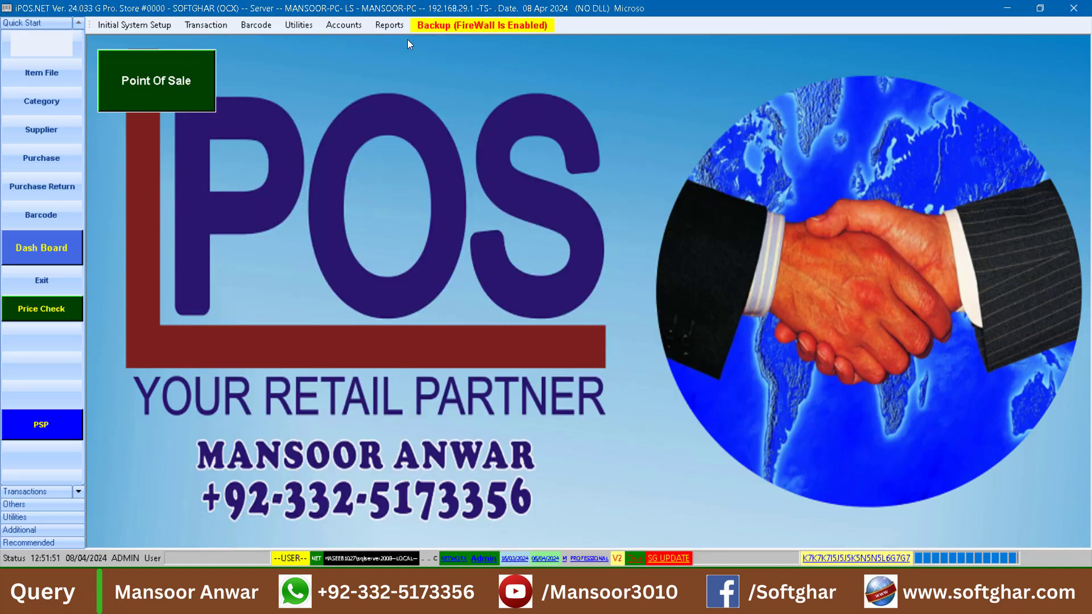
Preview the Daily Sale Report, examine its percentage-discount column, and close the preview
left_click(388, 26)
mouse_move(401, 41)
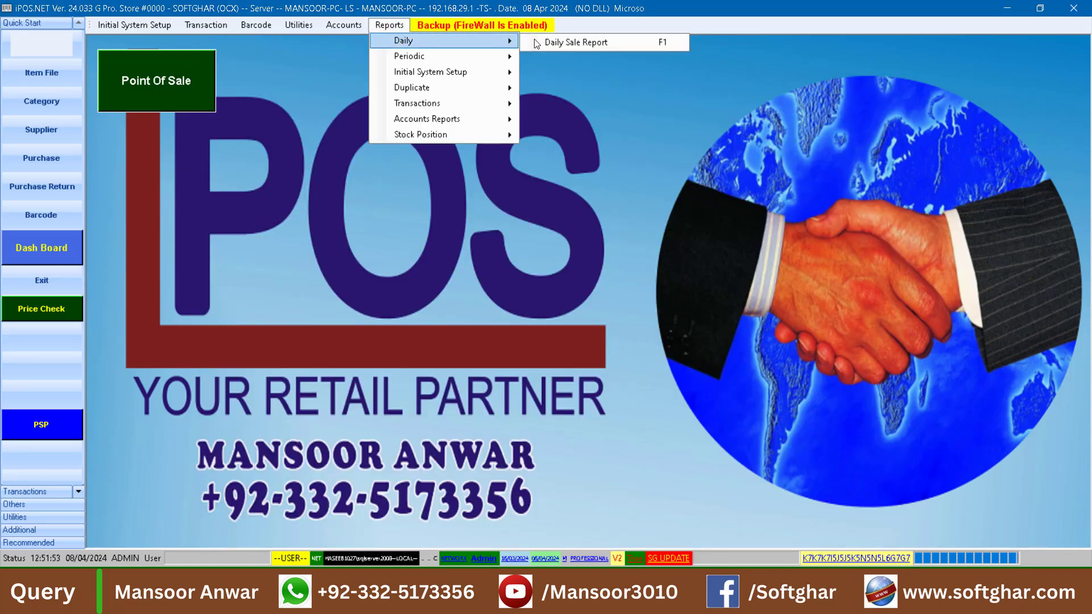
left_click(588, 41)
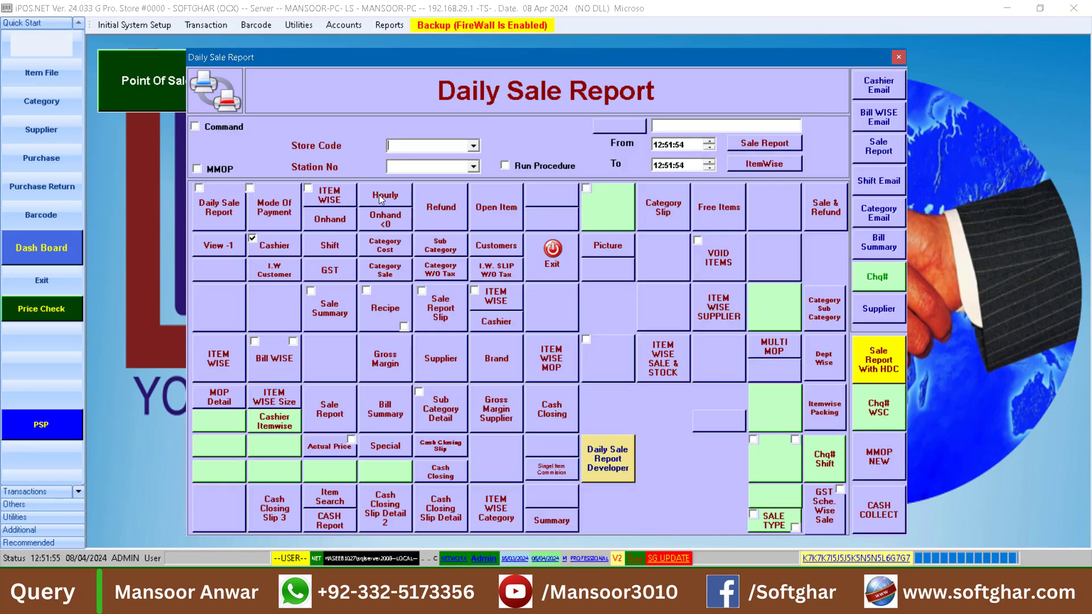
left_click(221, 216)
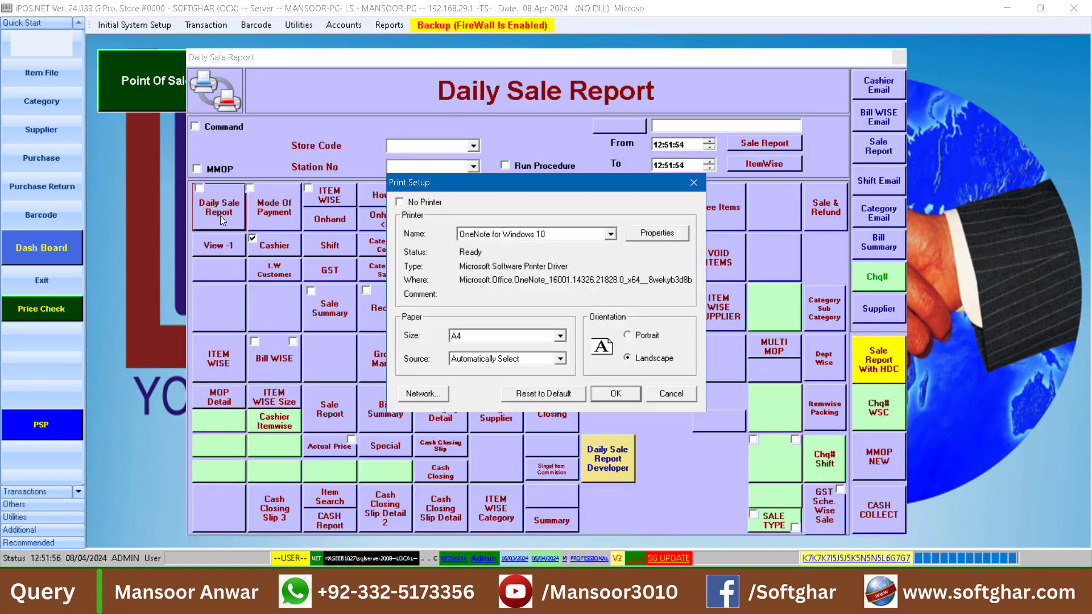
left_click(617, 394)
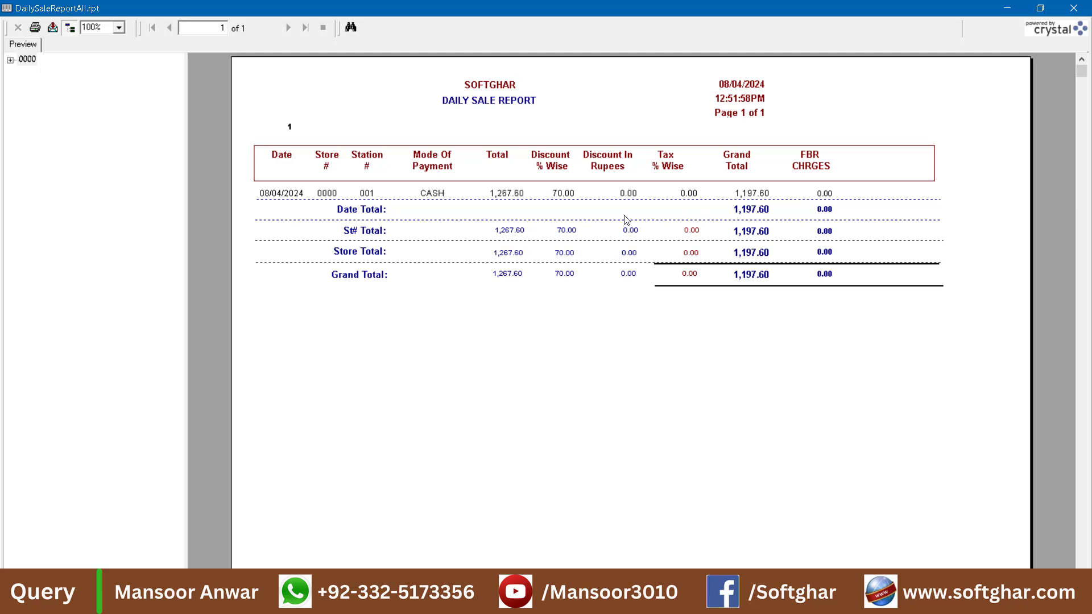
left_click(564, 195)
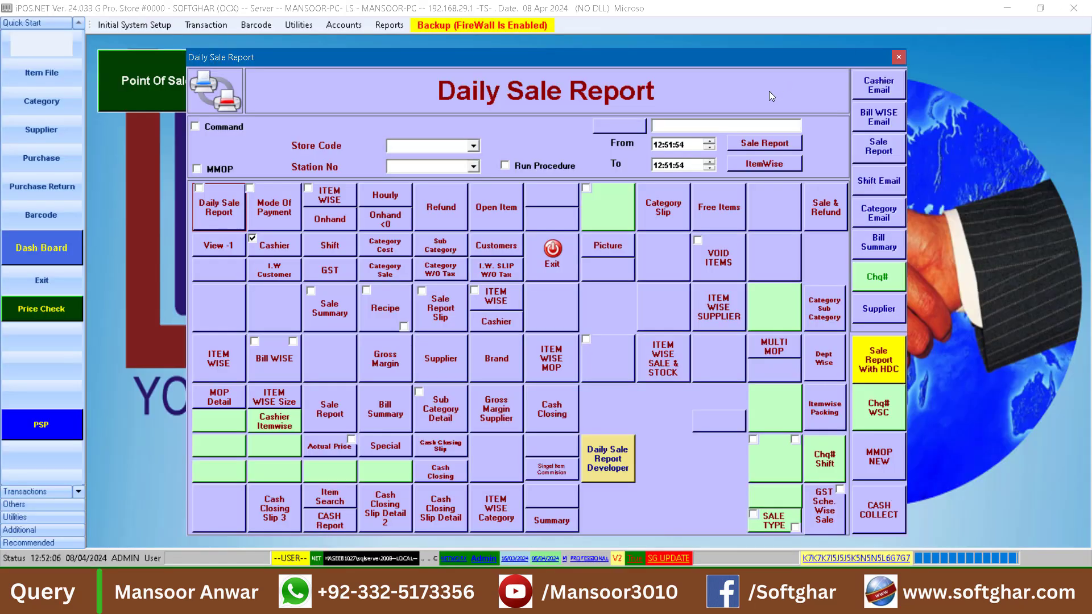
left_click(1084, 11)
Preview the item-wise daily sale report and examine the sale prices of TEST ITEM 1, TEST ITEM 2 and NEW TEST
left_click(344, 198)
left_click(630, 393)
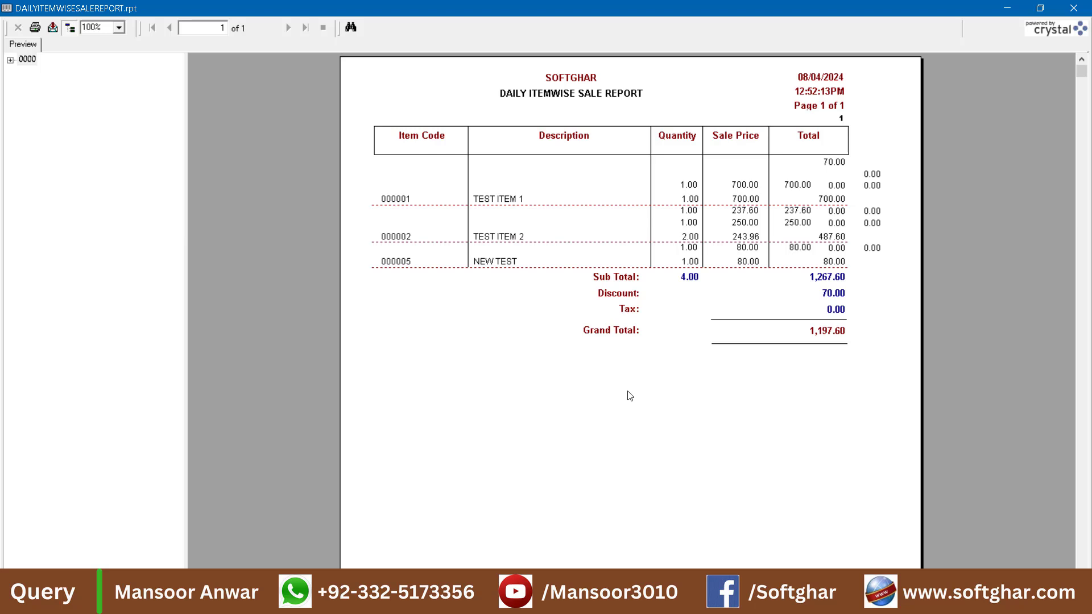
left_click(747, 187)
left_click(752, 200)
left_click(739, 215)
left_click(748, 240)
left_click(747, 246)
left_click(747, 263)
key("Escape")
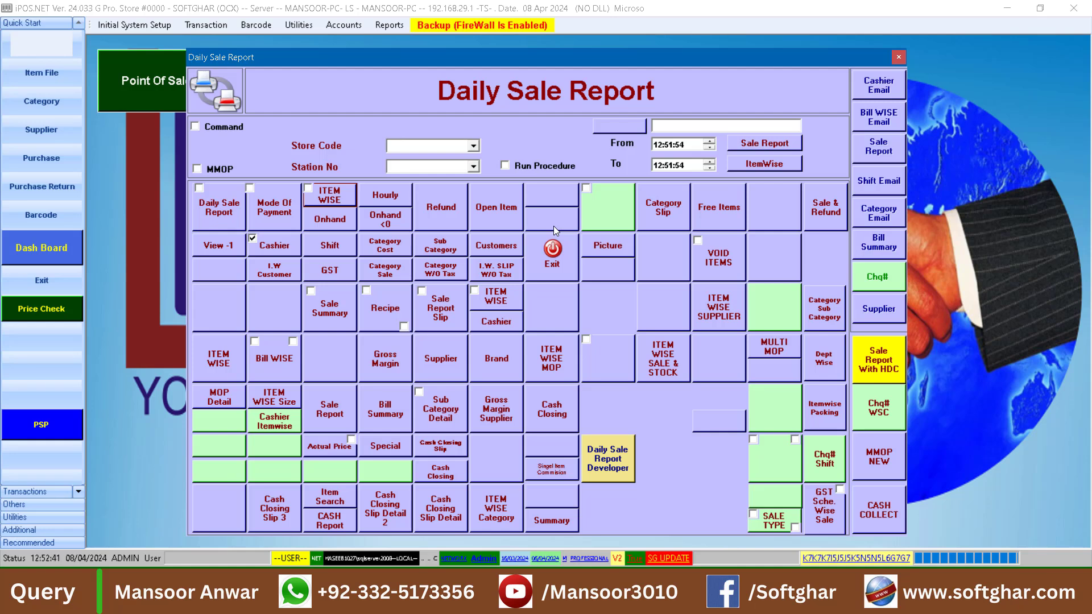
Preview the Actual Price daily sale report and examine the actual price of TEST ITEM 1
left_click(328, 448)
left_click(327, 447)
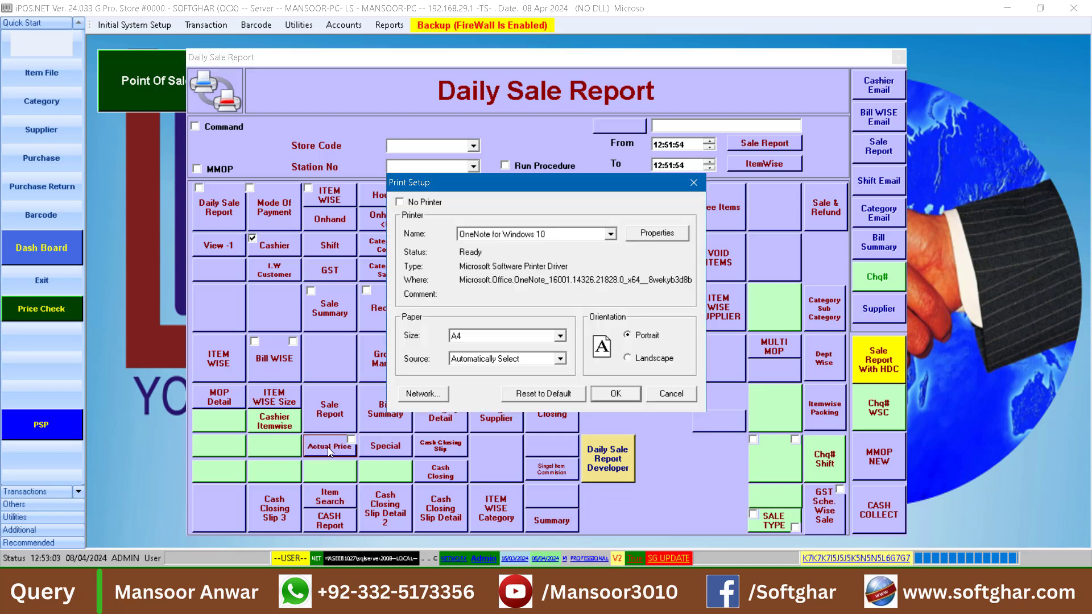
left_click(624, 393)
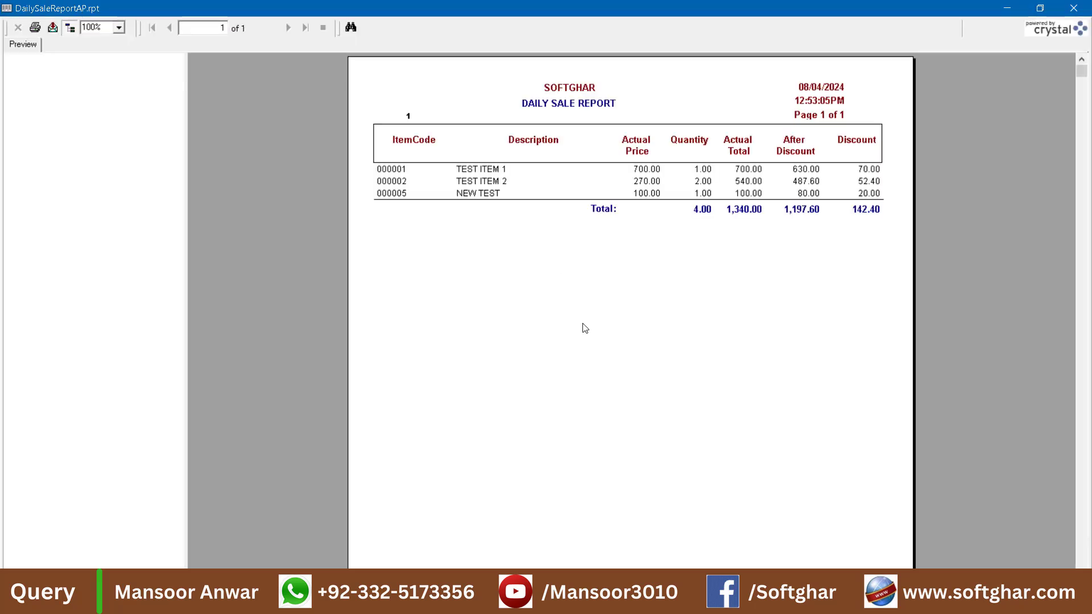
left_click(649, 174)
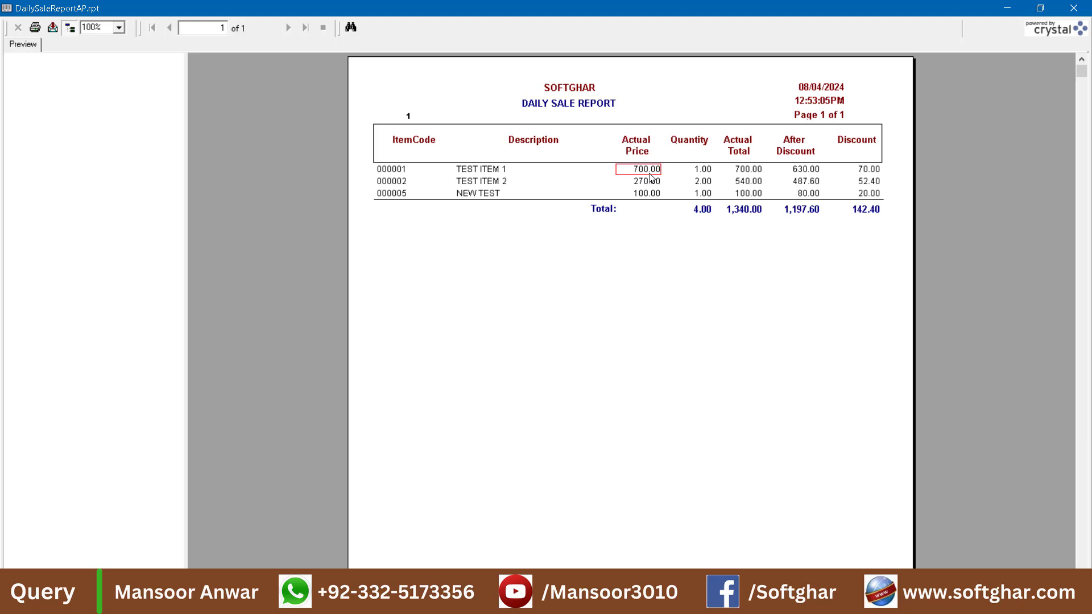
Examine the actual, after-discount and discount amounts of TEST ITEM 1, TEST ITEM 2 and NEW TEST, and close the report preview
left_click(801, 171)
left_click(867, 173)
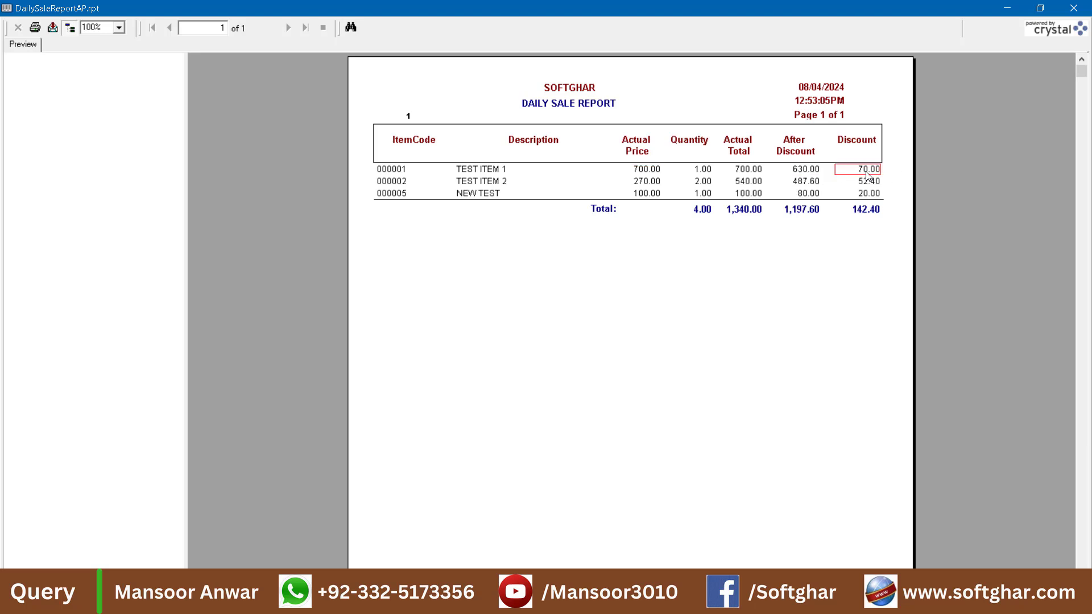
left_click(641, 182)
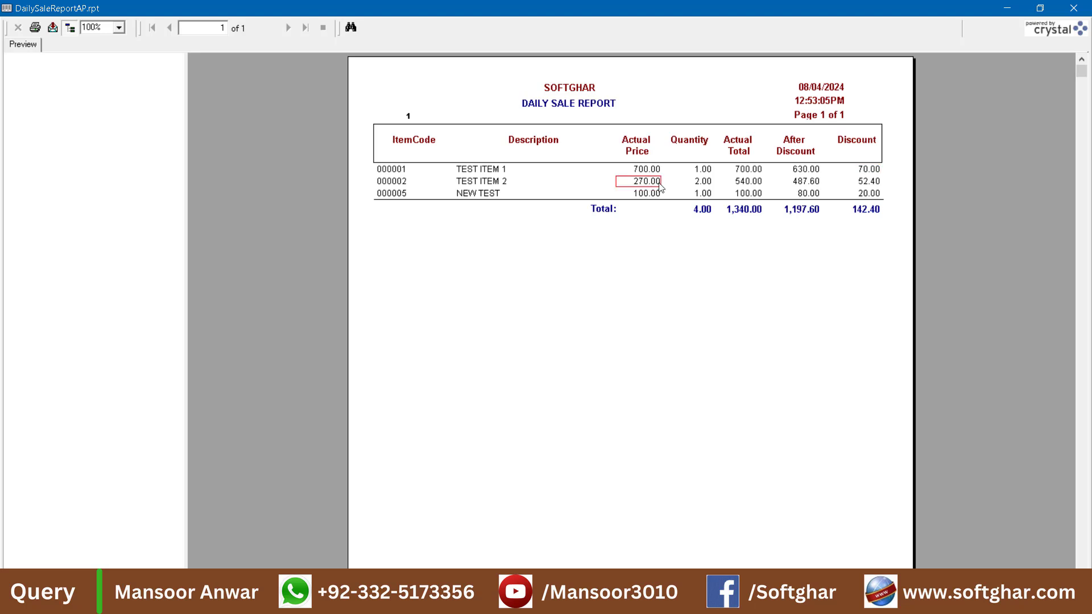
left_click(751, 184)
left_click(805, 184)
left_click(874, 185)
left_click(810, 196)
left_click(1088, 8)
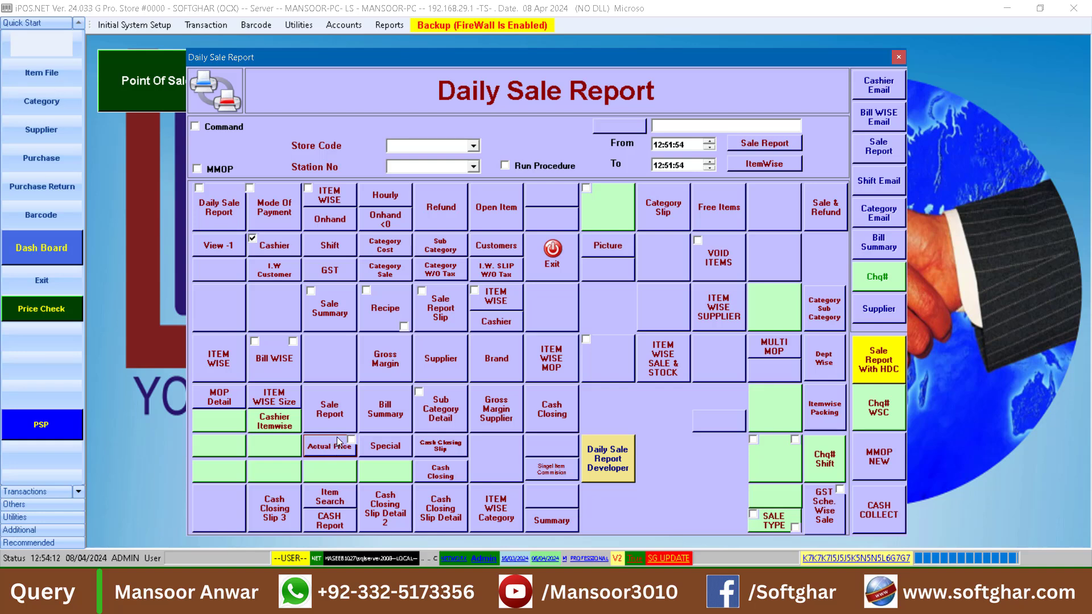
Enable the Actual Price option and preview the daily itemwise actual price GST report
left_click(352, 439)
left_click(327, 449)
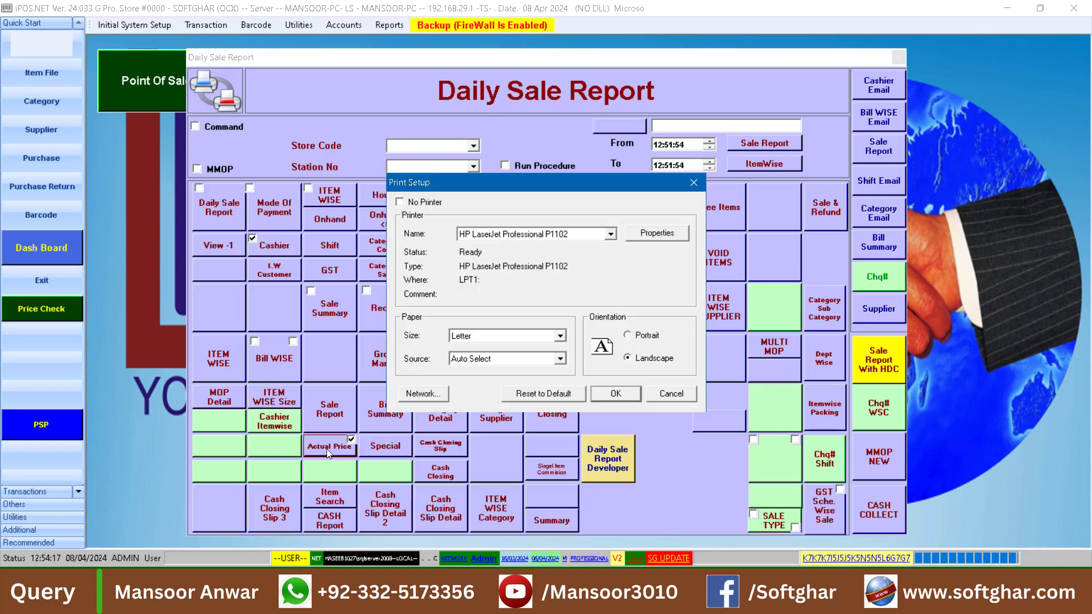
left_click(603, 396)
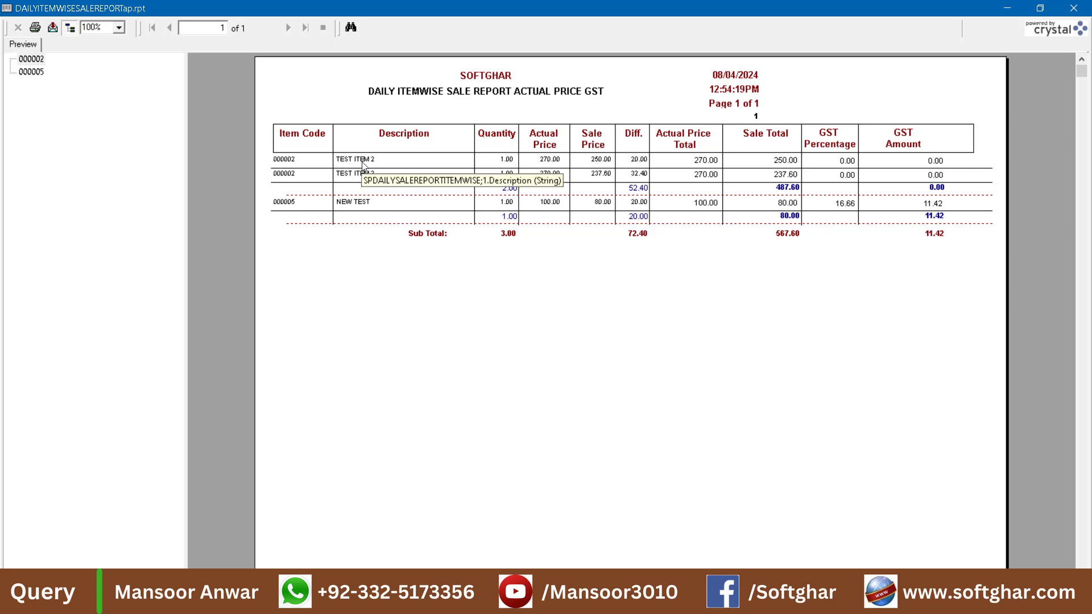
Compare quantities, actual prices and sale prices of TEST ITEM 2 and NEW TEST, and close the preview and the Daily Sale Report window
left_click(507, 163)
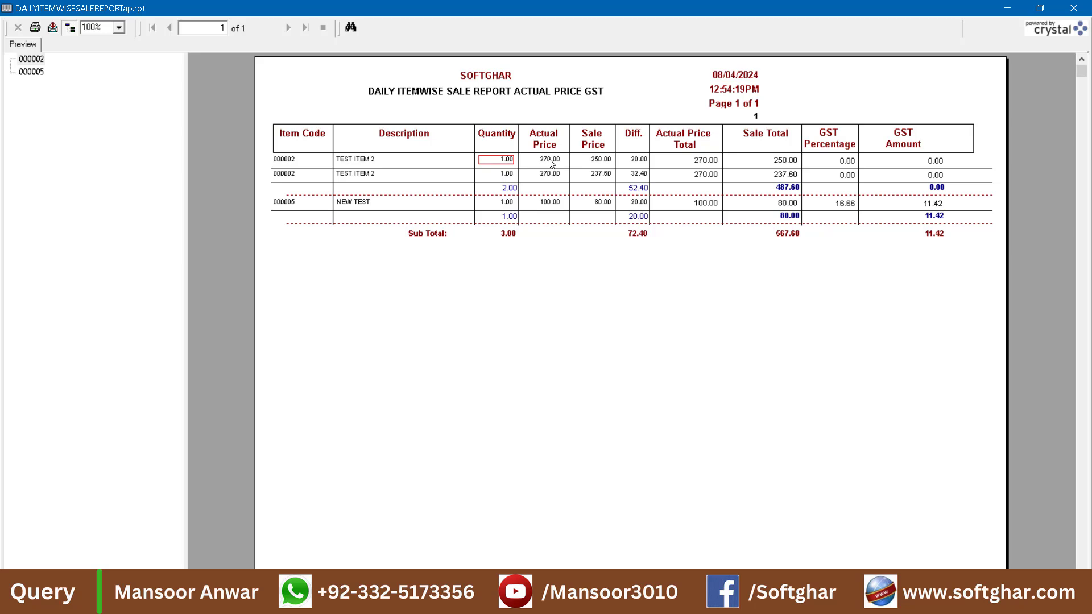
left_click(555, 162)
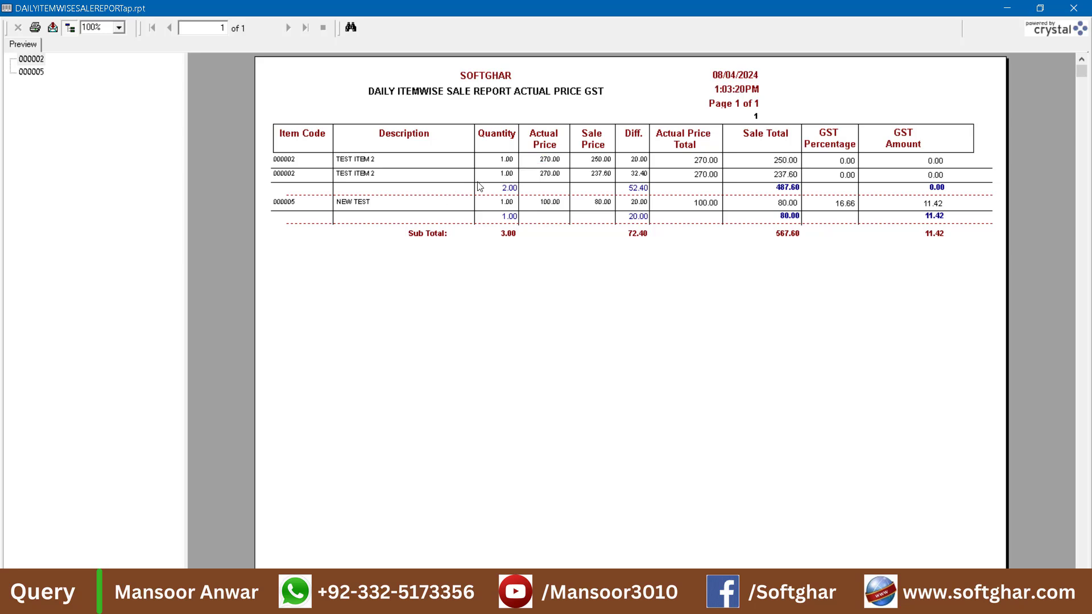
left_click(501, 174)
left_click(565, 175)
left_click(603, 175)
left_click(548, 207)
left_click(1074, 7)
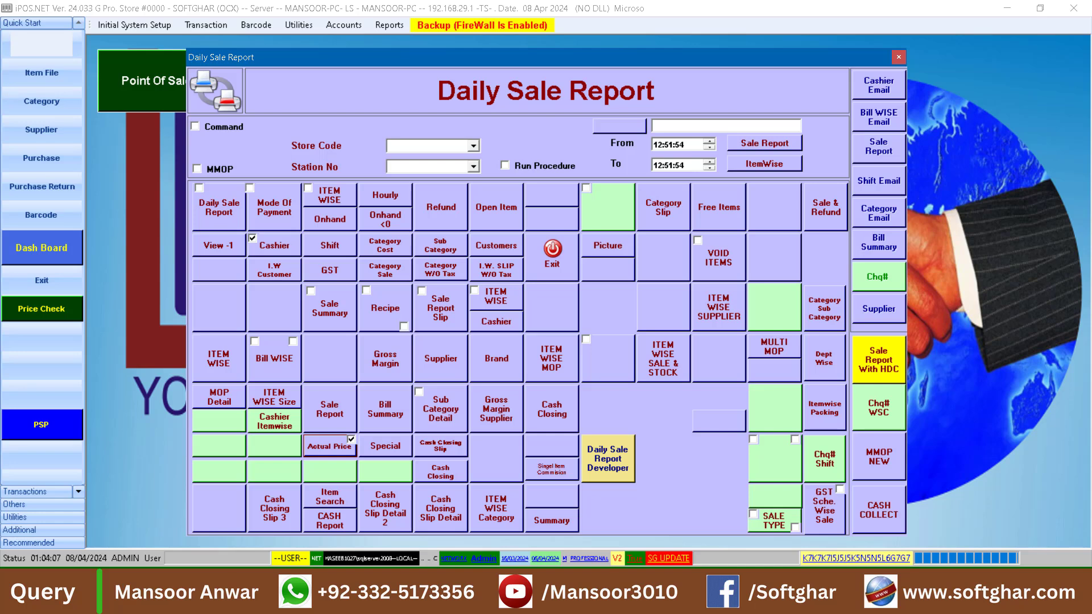
left_click(527, 247)
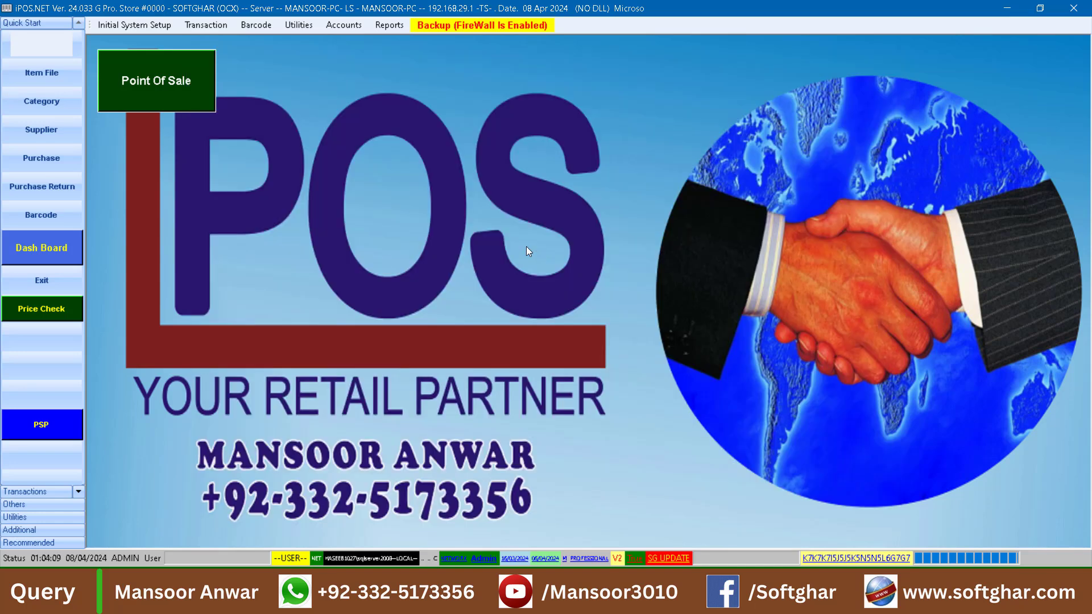
Run End of Day Processing for station 001 dated 08/04/2024 and exit its window
left_click(292, 27)
left_click(324, 100)
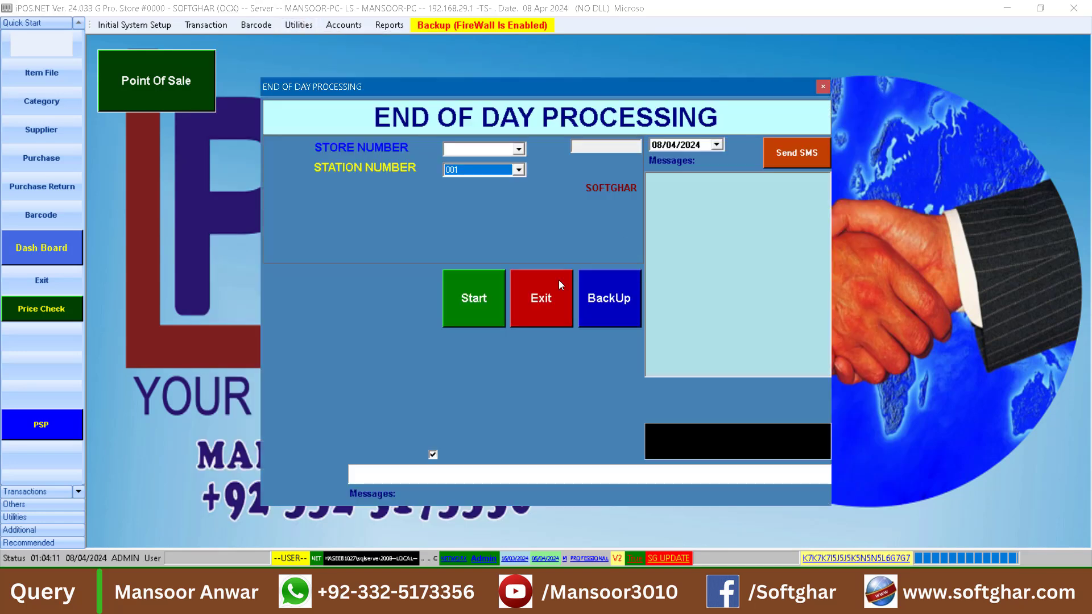
left_click(486, 302)
left_click(656, 345)
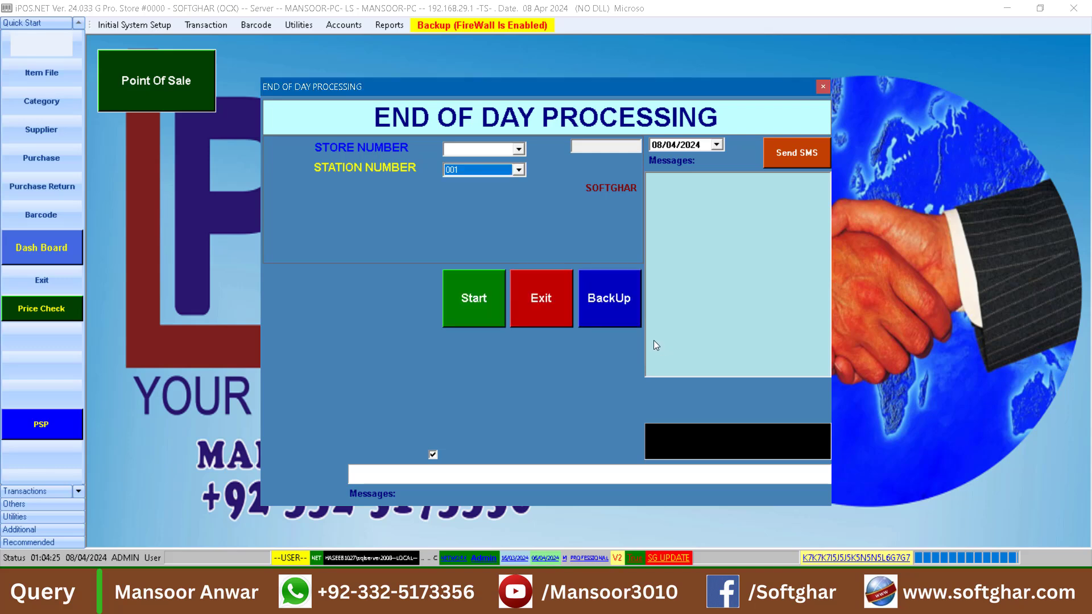
left_click(541, 302)
Preview the Actual Price daily sale report to check for sales after day-end, and close the preview and the report window
left_click(389, 25)
mouse_move(432, 40)
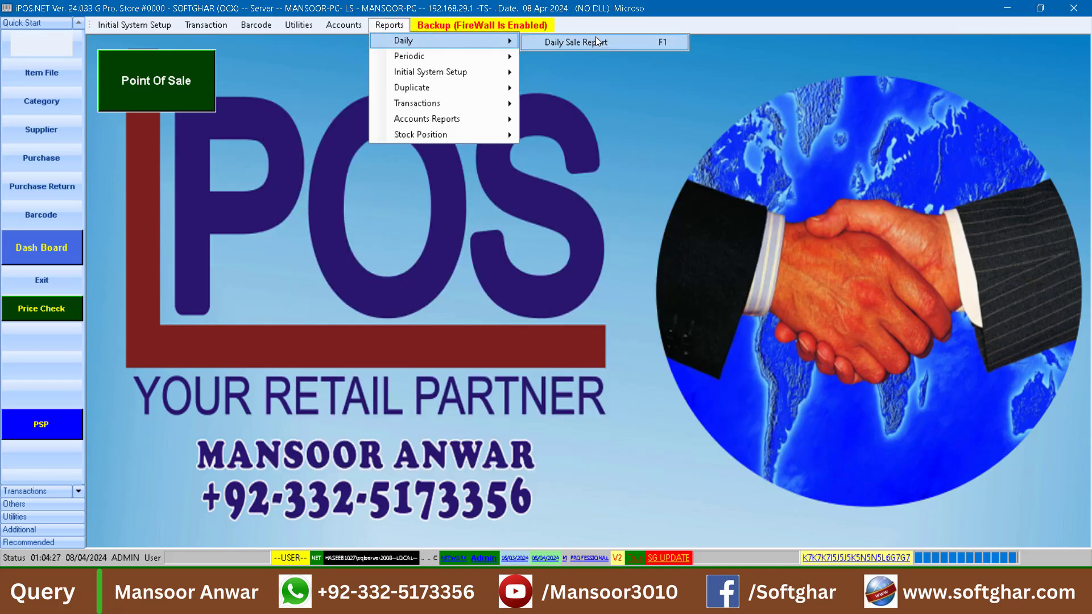
left_click(597, 42)
left_click(326, 450)
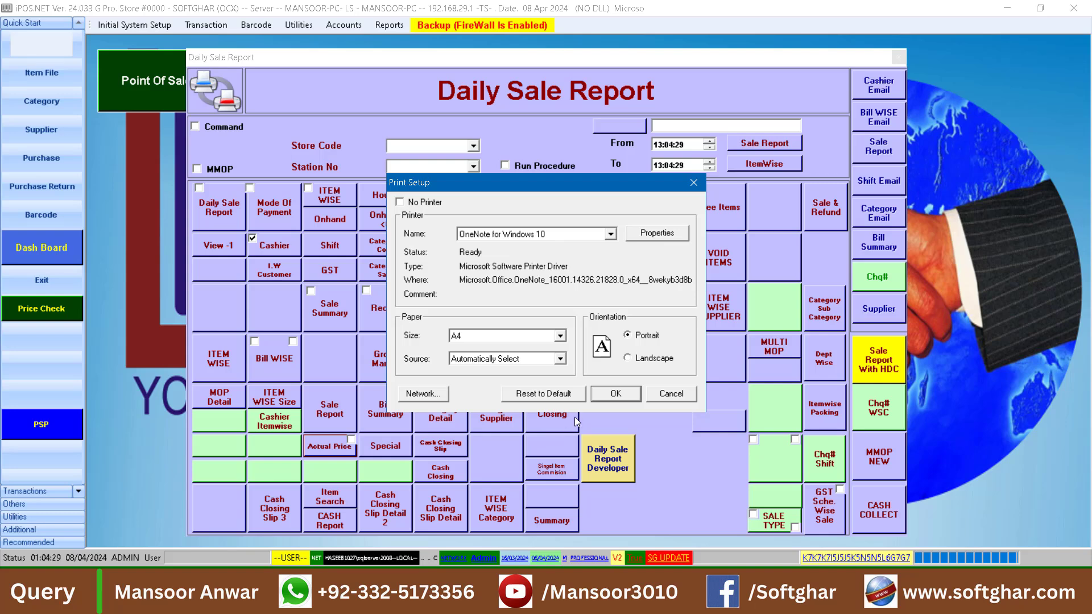
left_click(617, 394)
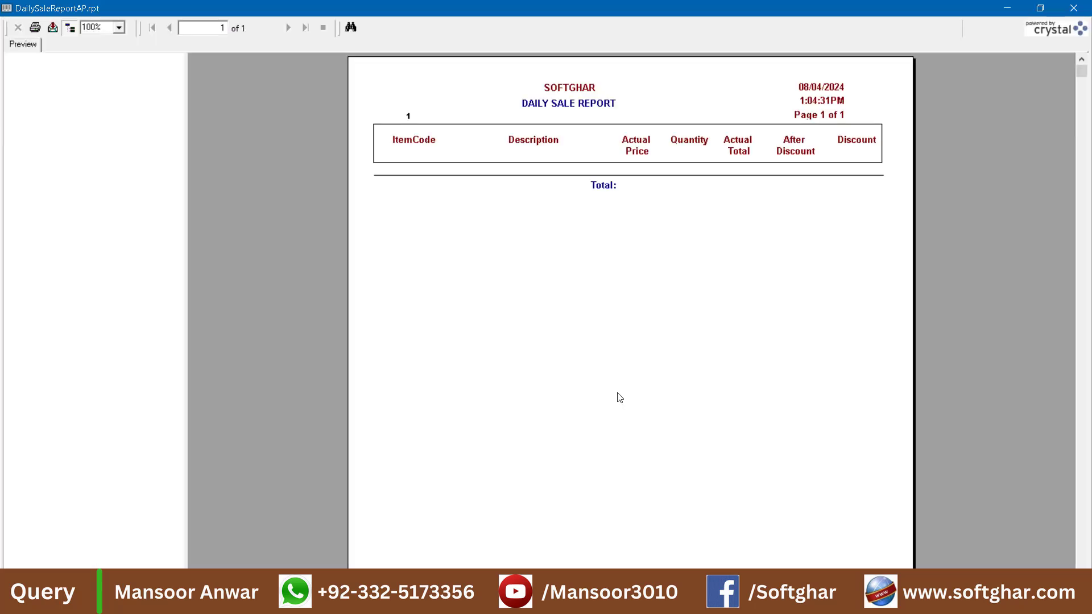
left_click(1074, 9)
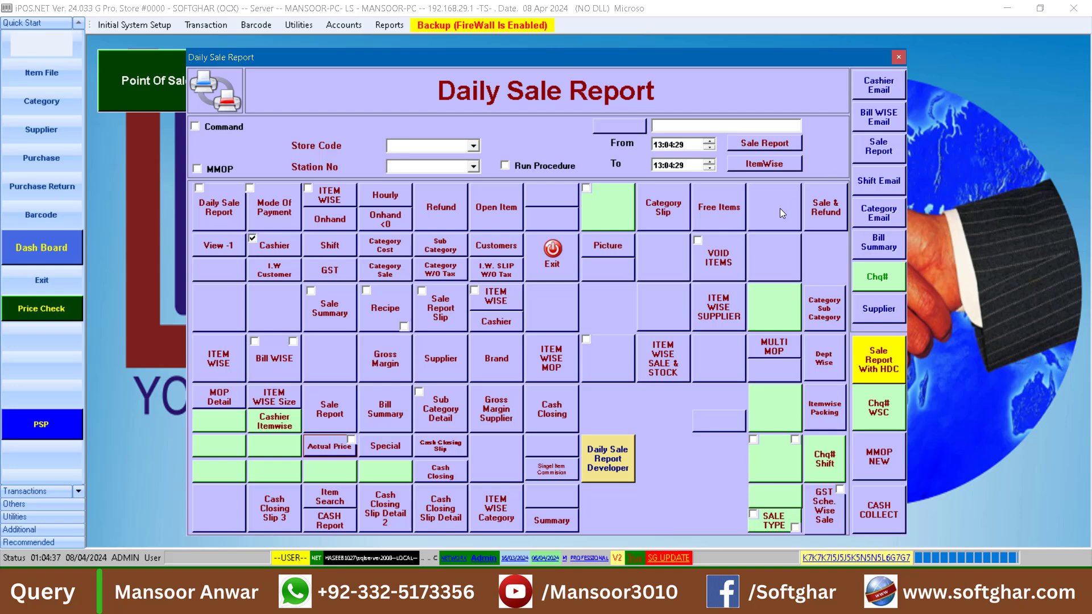
left_click(567, 263)
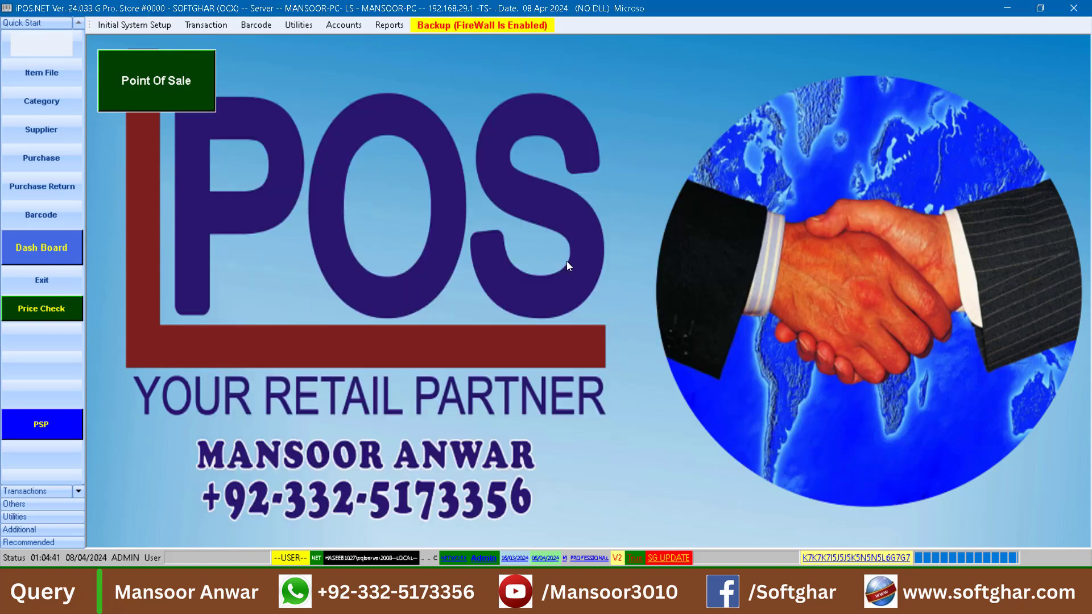
Preview the Actual Price version of the Periodic Sale Report with the starting date set to 01/04/2024
left_click(388, 25)
mouse_move(430, 57)
mouse_move(604, 59)
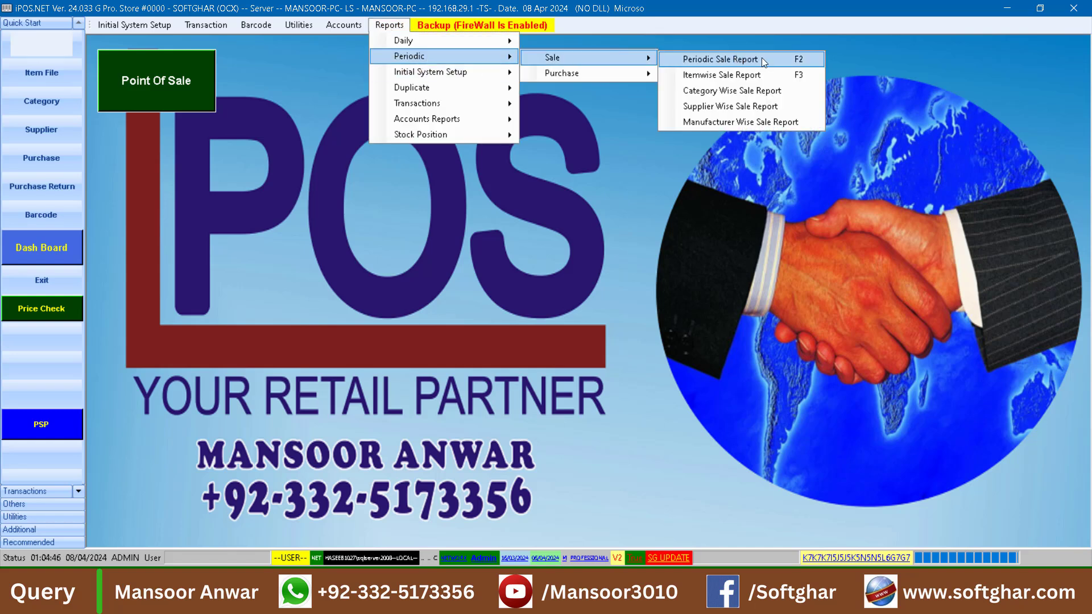
left_click(720, 59)
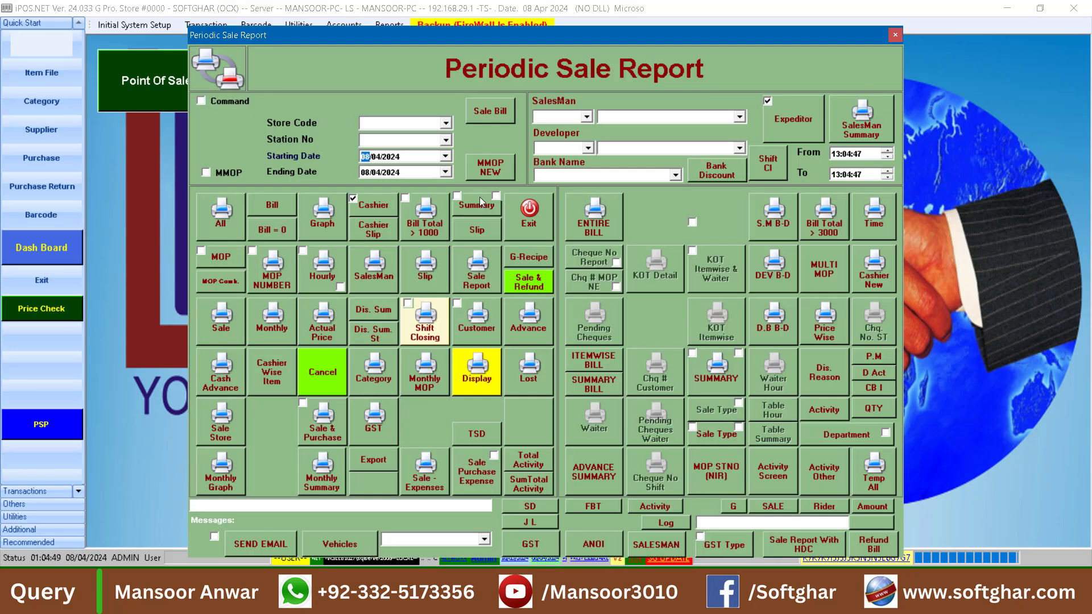
type("01")
left_click(327, 328)
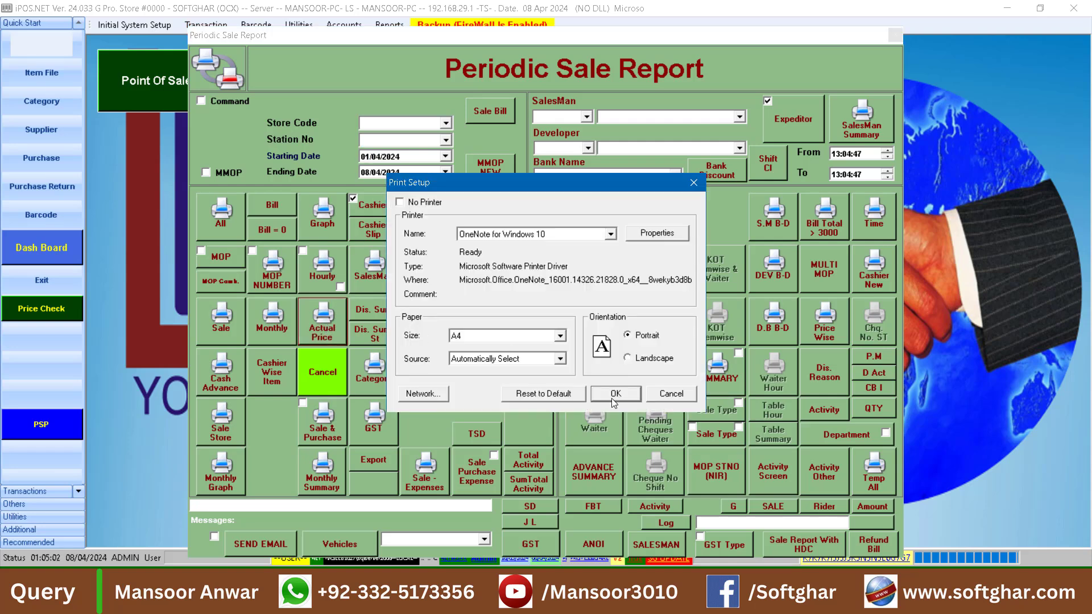
left_click(633, 395)
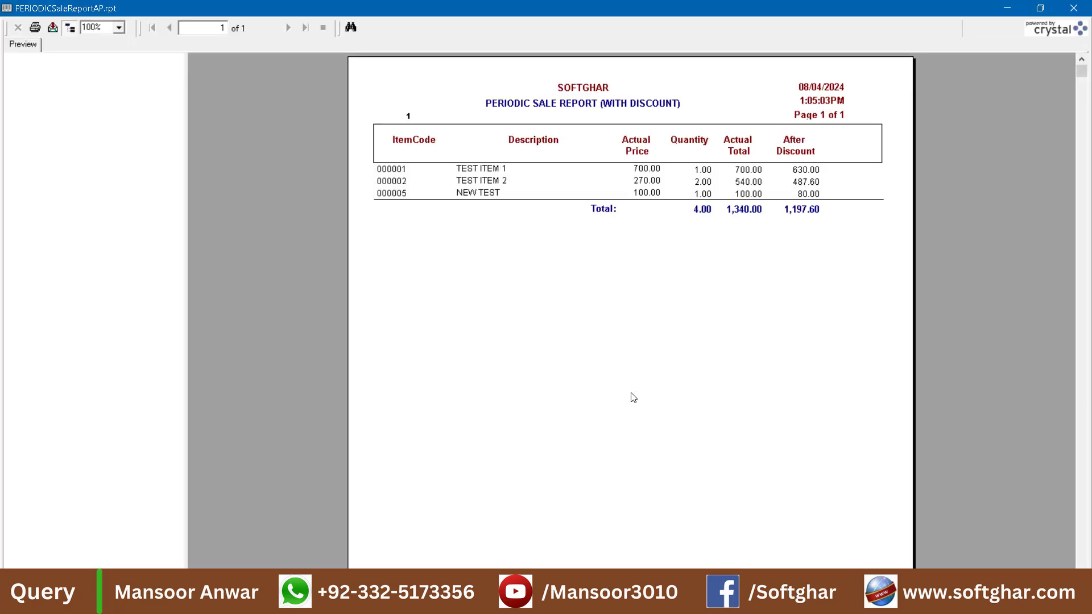
Examine the items in the periodic sale report with discount, and close the preview
left_click(491, 170)
left_click(486, 182)
left_click(489, 206)
left_click(1074, 8)
Preview the Actual version of the periodic Itemwise Sale Report for 08/04/2024
left_click(389, 25)
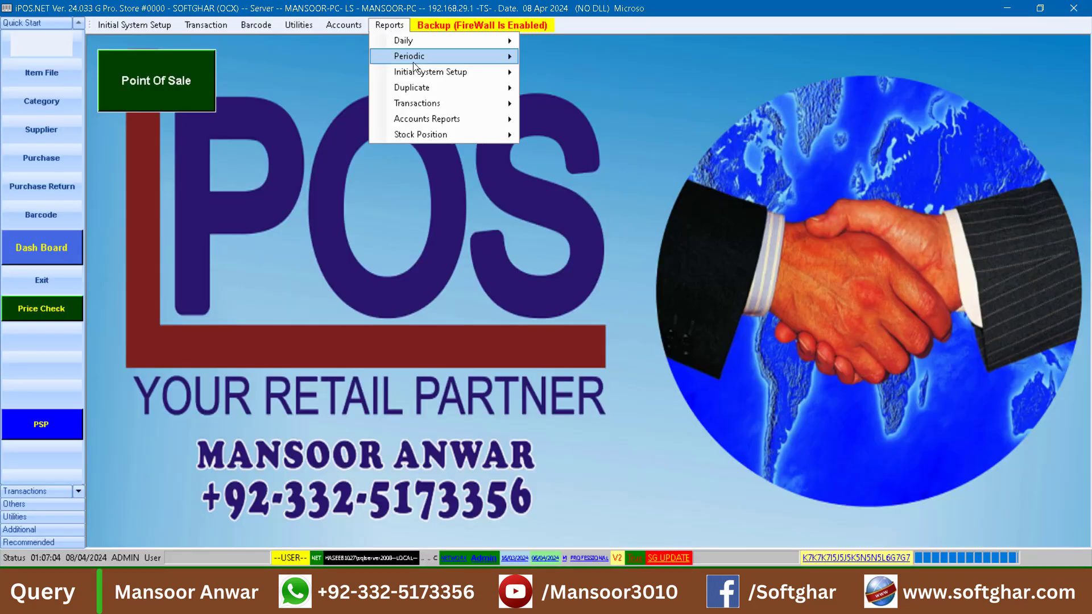
mouse_move(421, 56)
mouse_move(568, 56)
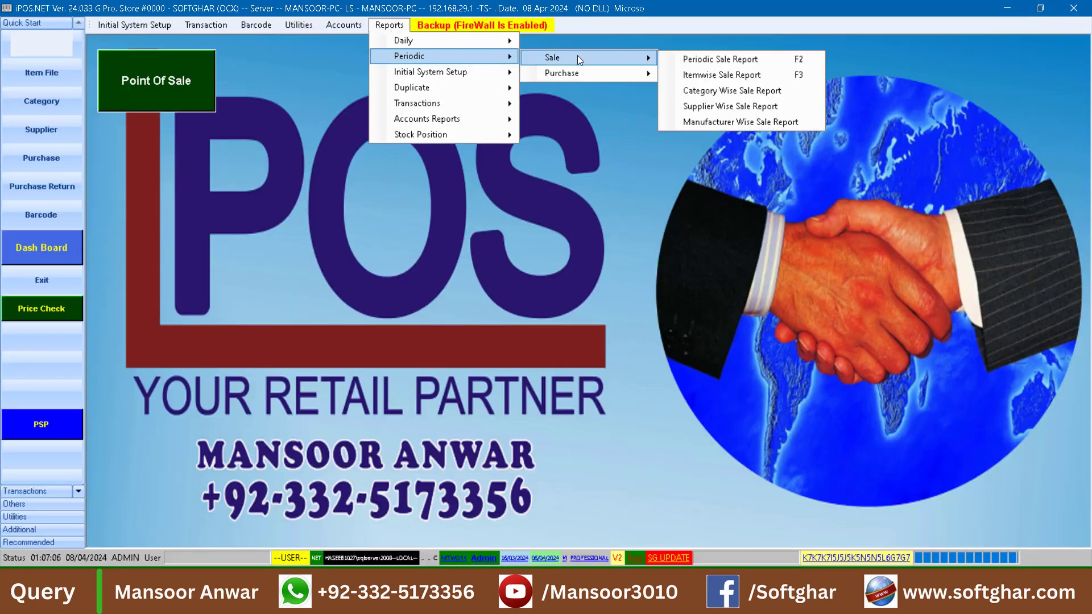
left_click(700, 76)
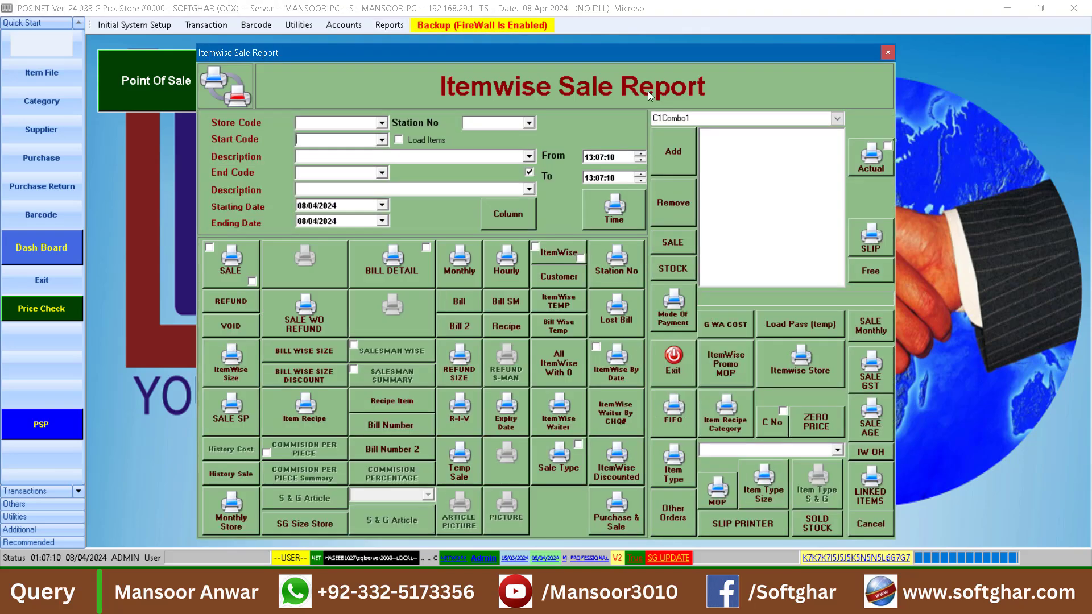
left_click(301, 206)
left_click(874, 169)
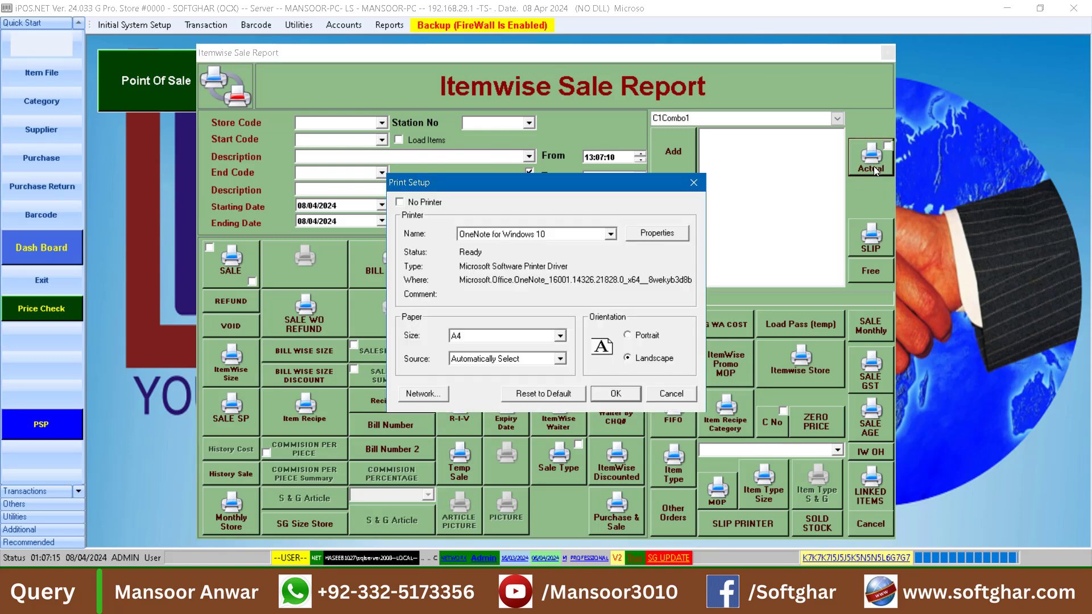
left_click(616, 395)
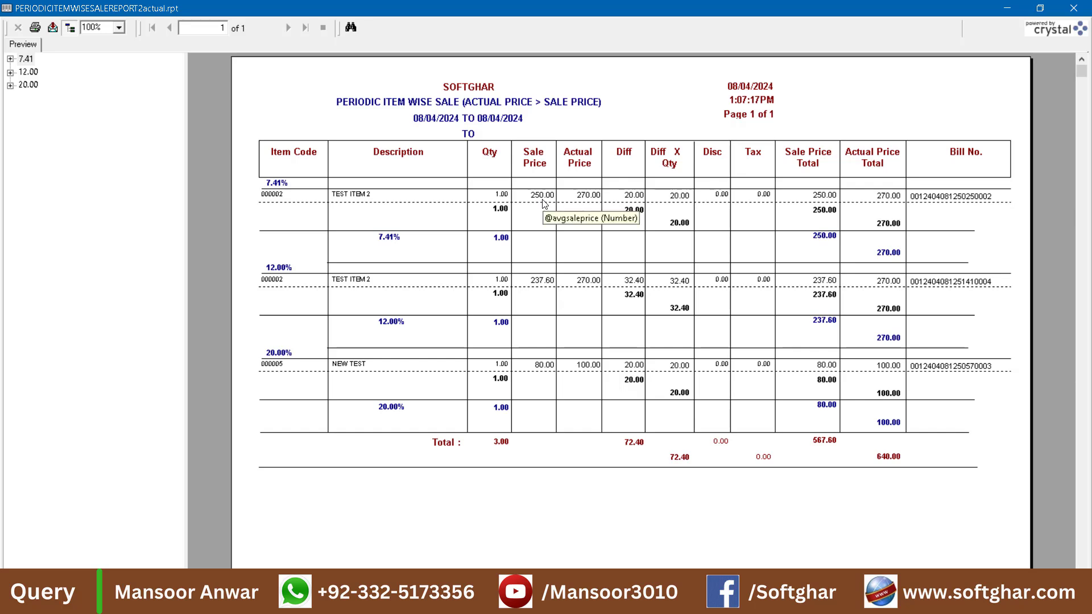
Examine the discount percentages, actual and sale prices, differences and bill numbers in the itemwise report, and close the preview
left_click(594, 197)
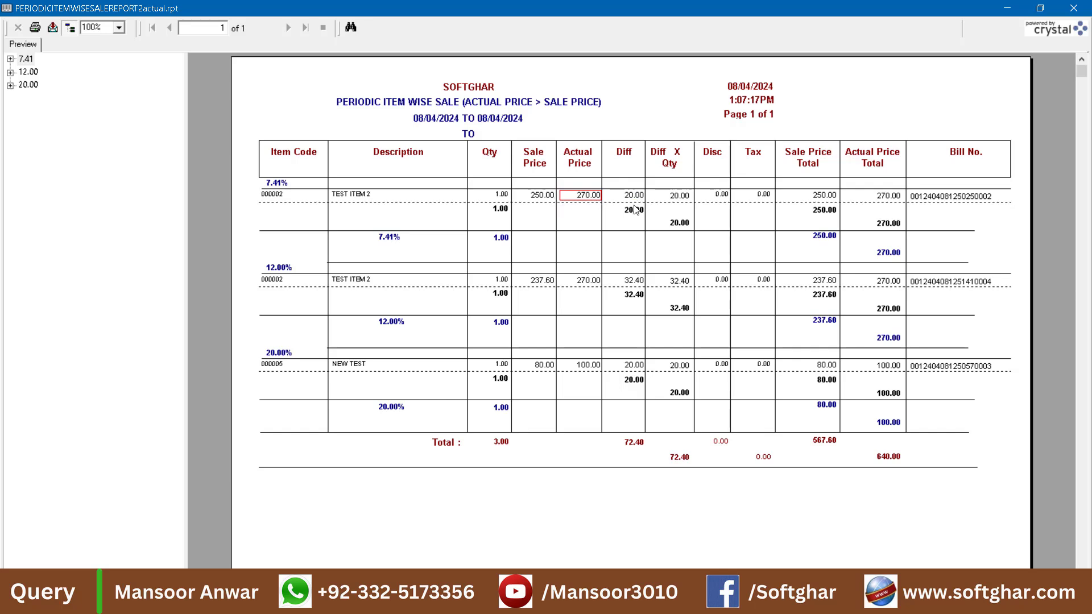
left_click(276, 185)
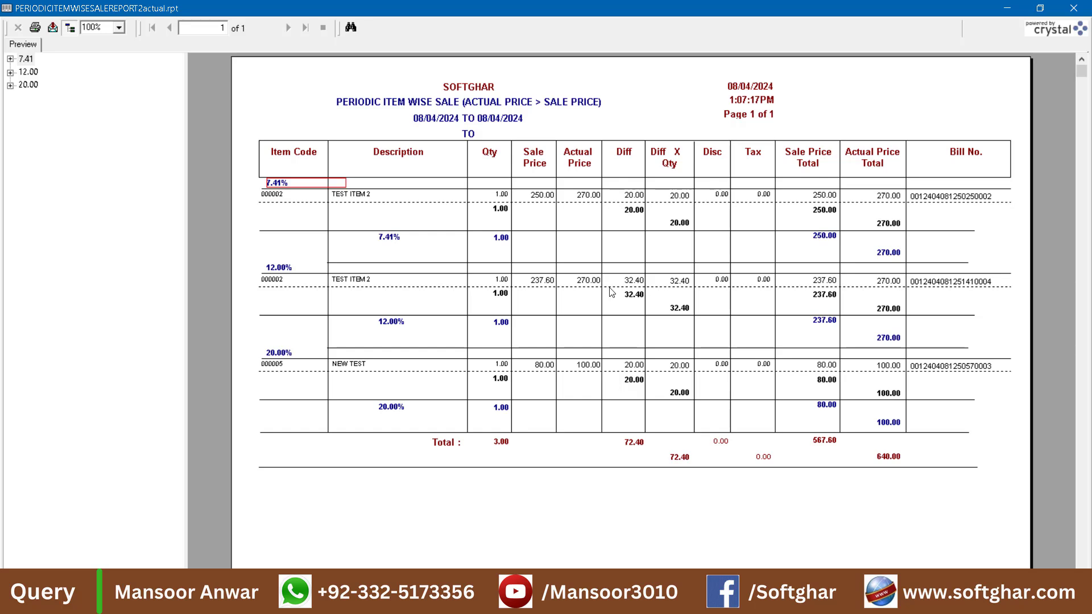
left_click(588, 281)
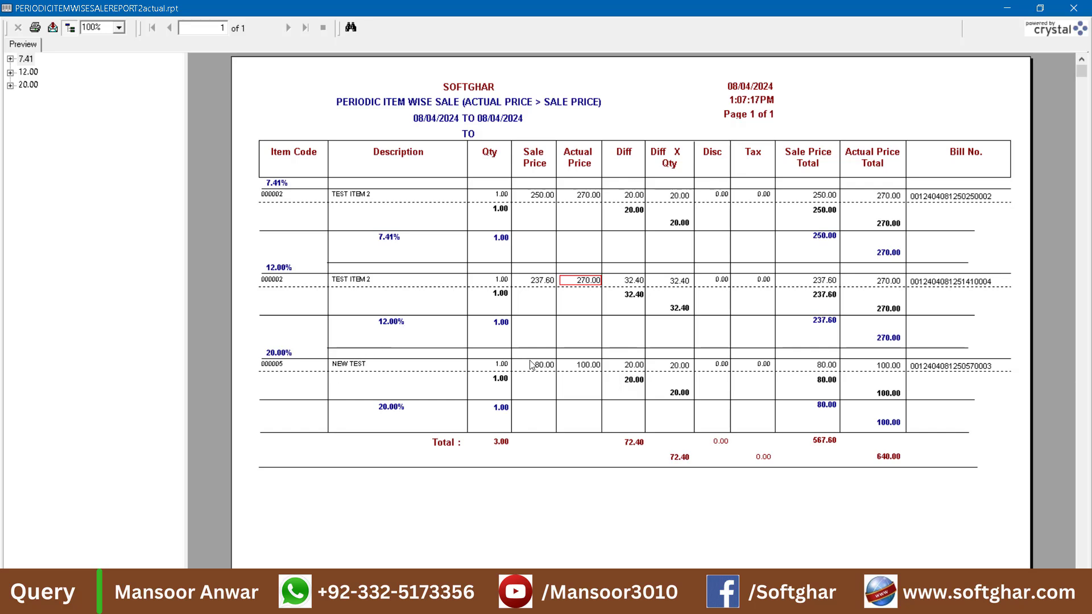
left_click(586, 367)
left_click(546, 370)
left_click(639, 367)
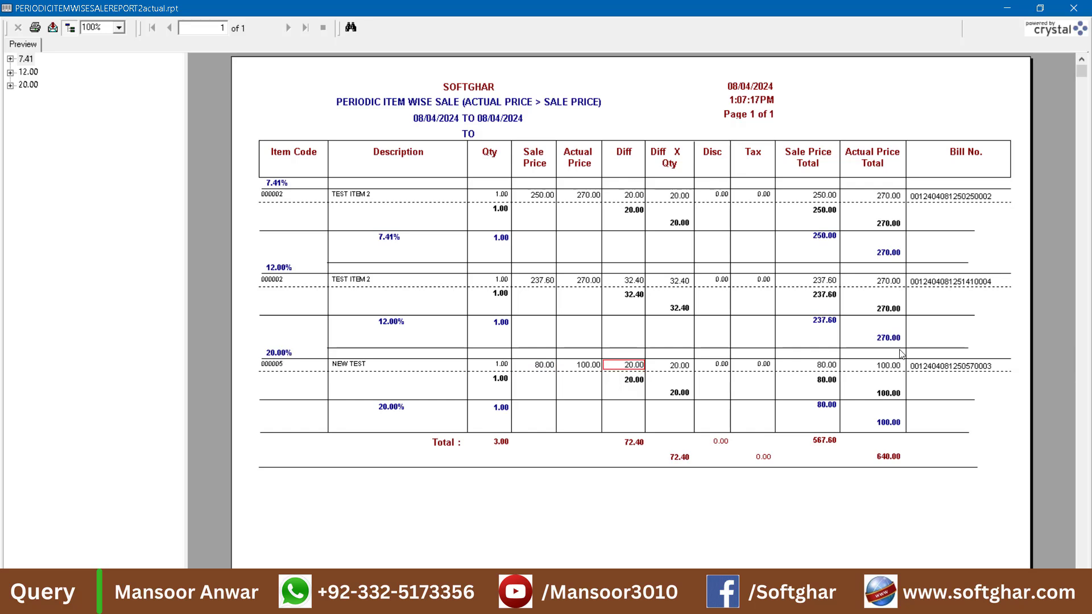
left_click(951, 290)
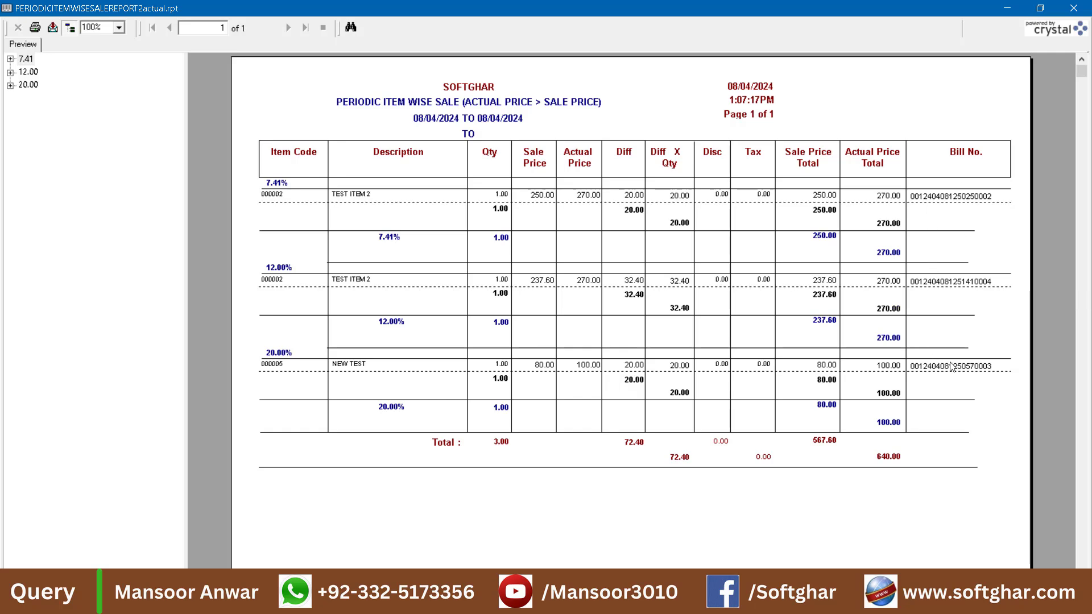
left_click(1079, 12)
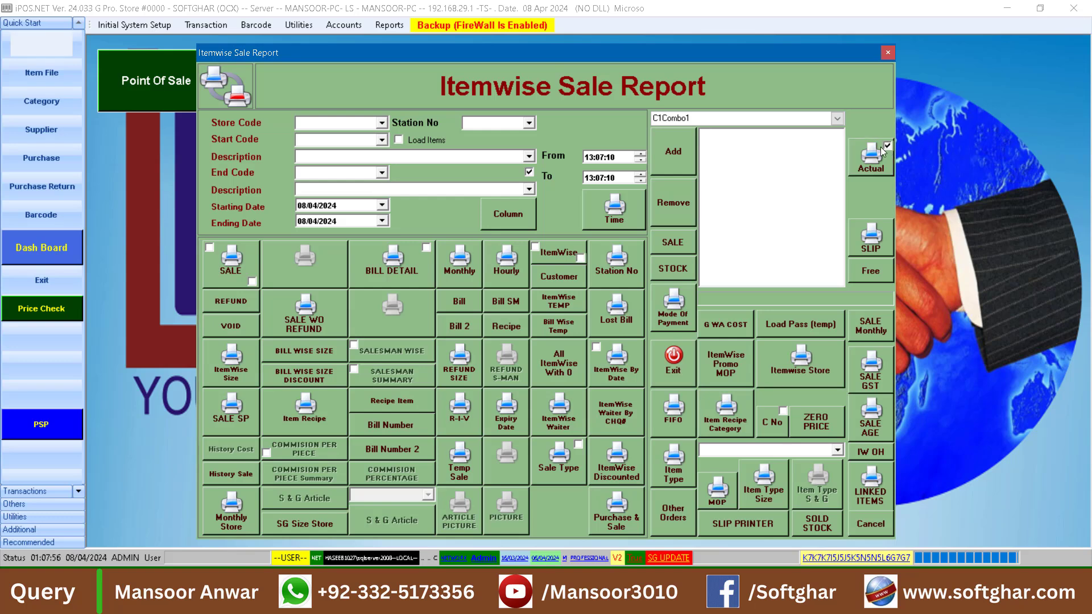
Preview the itemwise report with the Actual option enabled and compare actual and sale prices of TEST ITEM 2 and NEW TEST
left_click(872, 163)
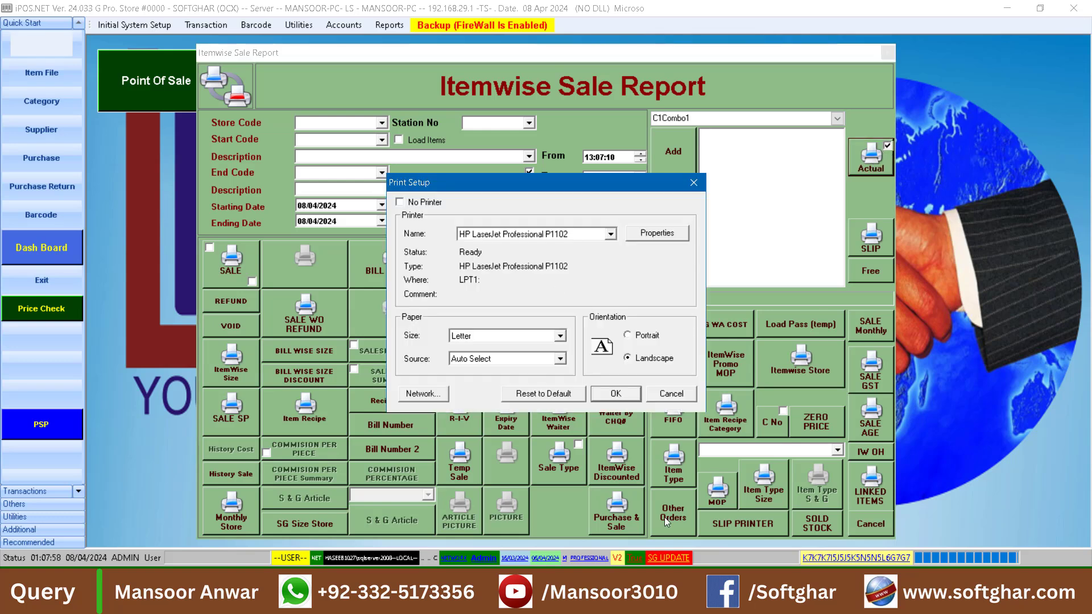
left_click(614, 398)
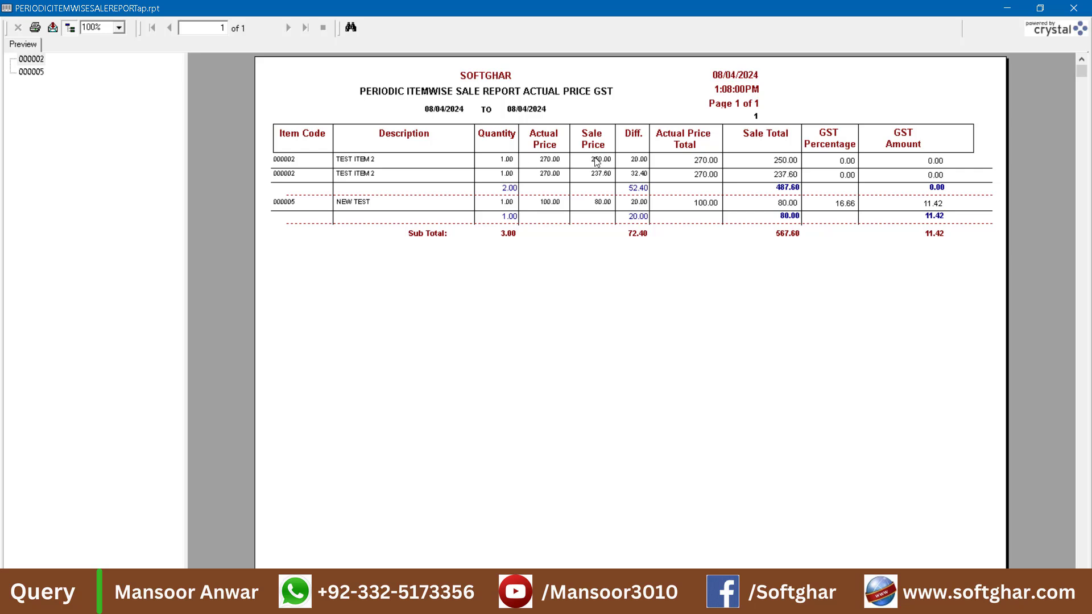
left_click(541, 177)
left_click(608, 178)
left_click(551, 205)
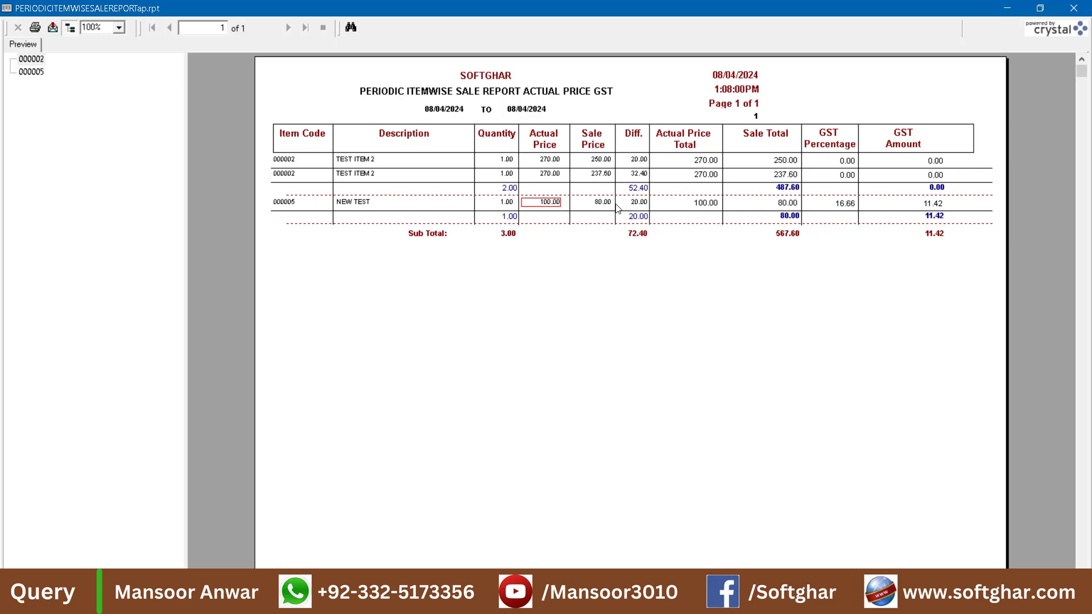